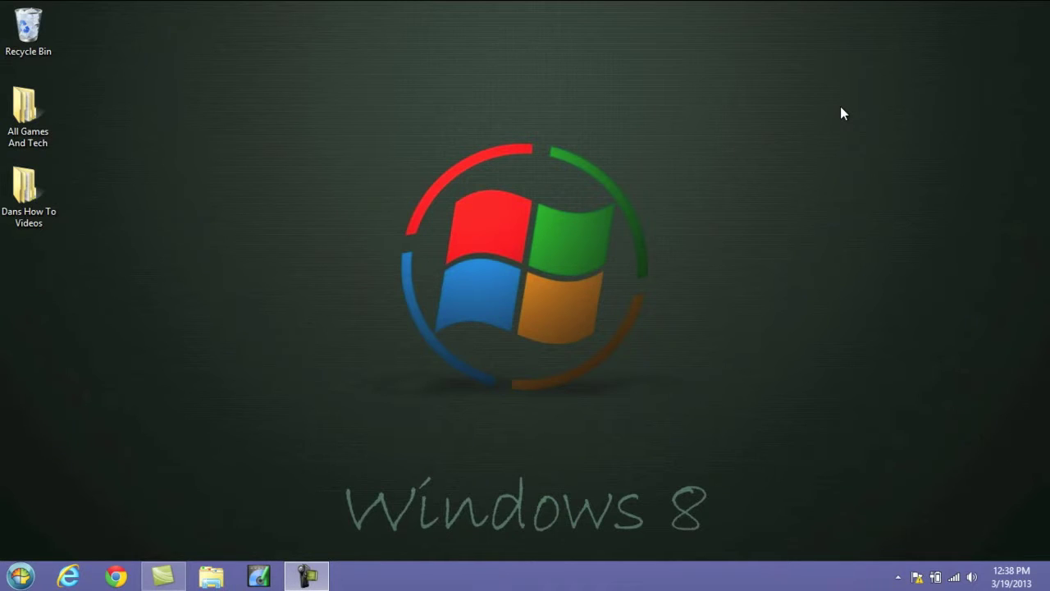
# Show the charms with the clock and date, then the file-only search, closing each
pyautogui.press('super+c')
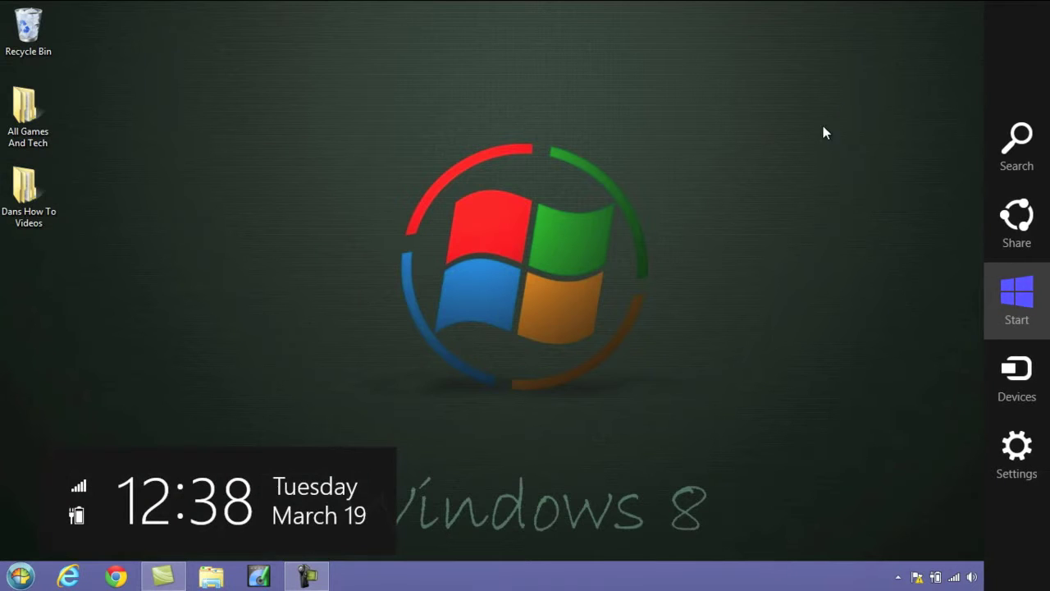
pyautogui.press('Escape')
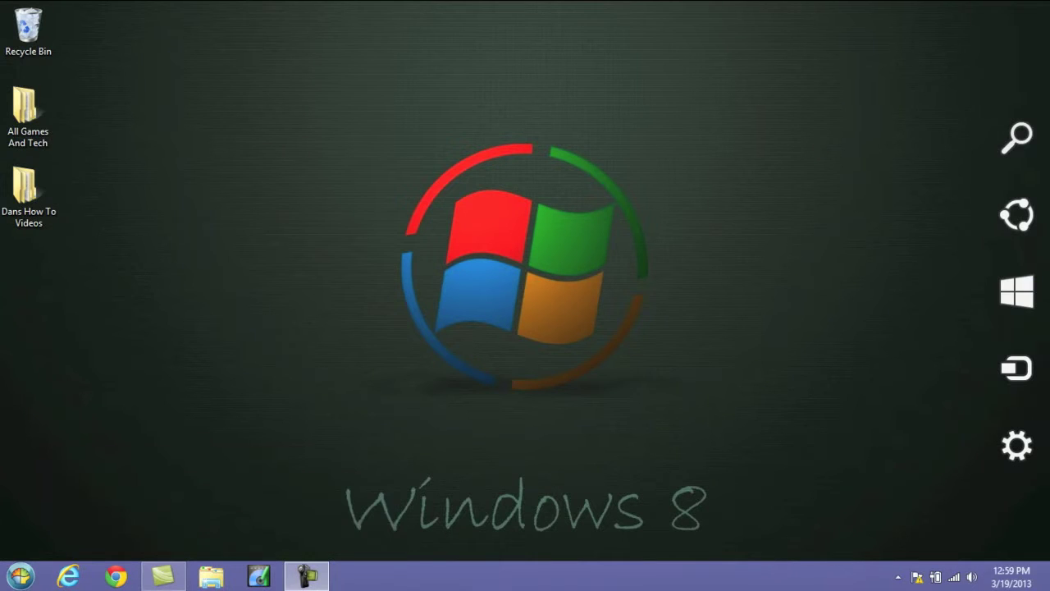
pyautogui.moveTo(1020, 131)
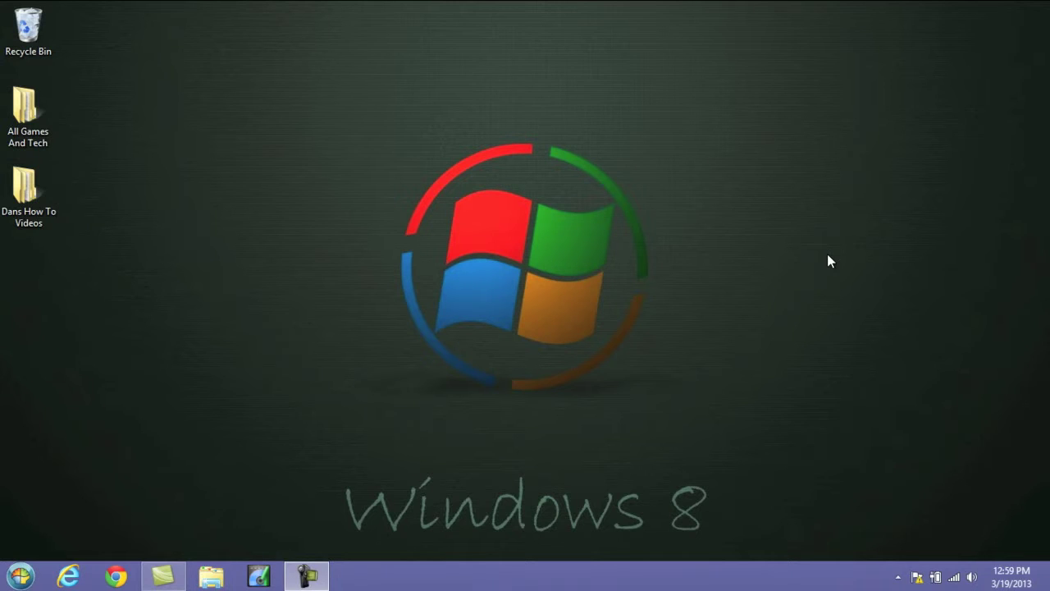
pyautogui.press('super+f')
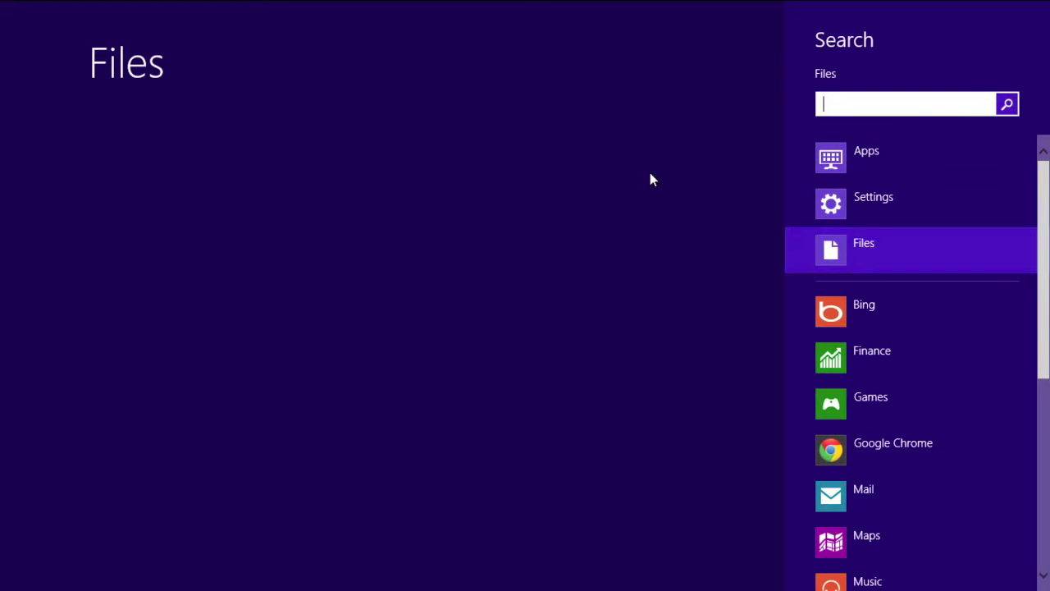
pyautogui.press('Escape')
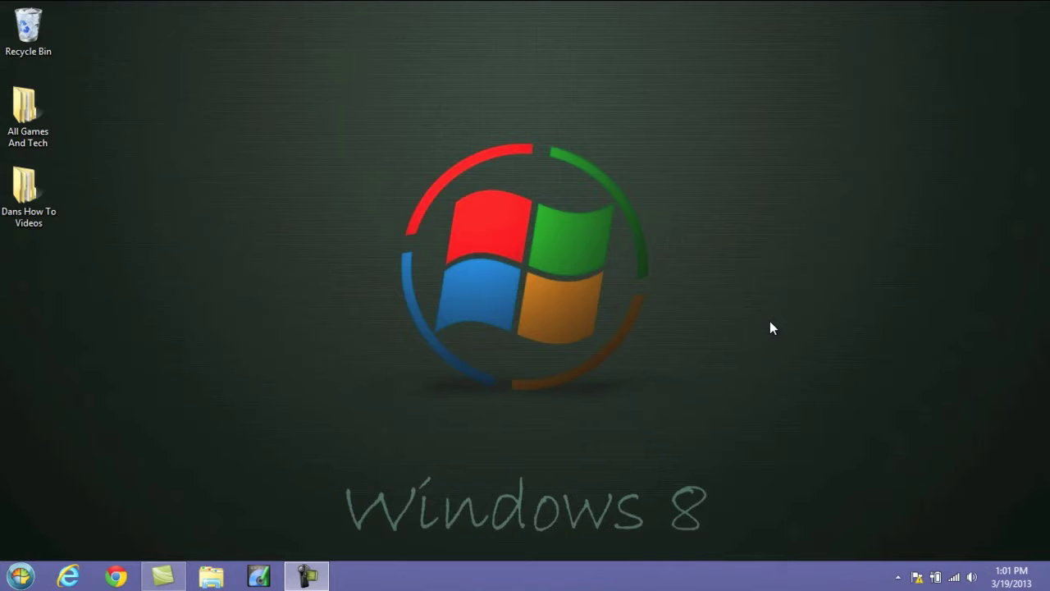
# Show the Share, Devices and Settings panes in turn with Win+H, Win+K and Win+I
pyautogui.press('super+h')
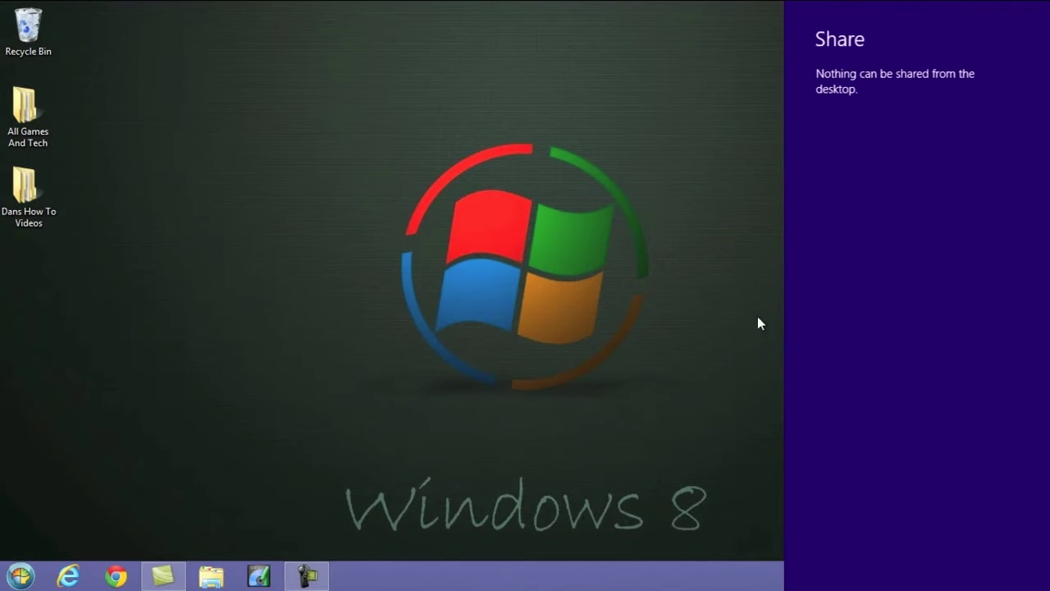
pyautogui.press('Escape')
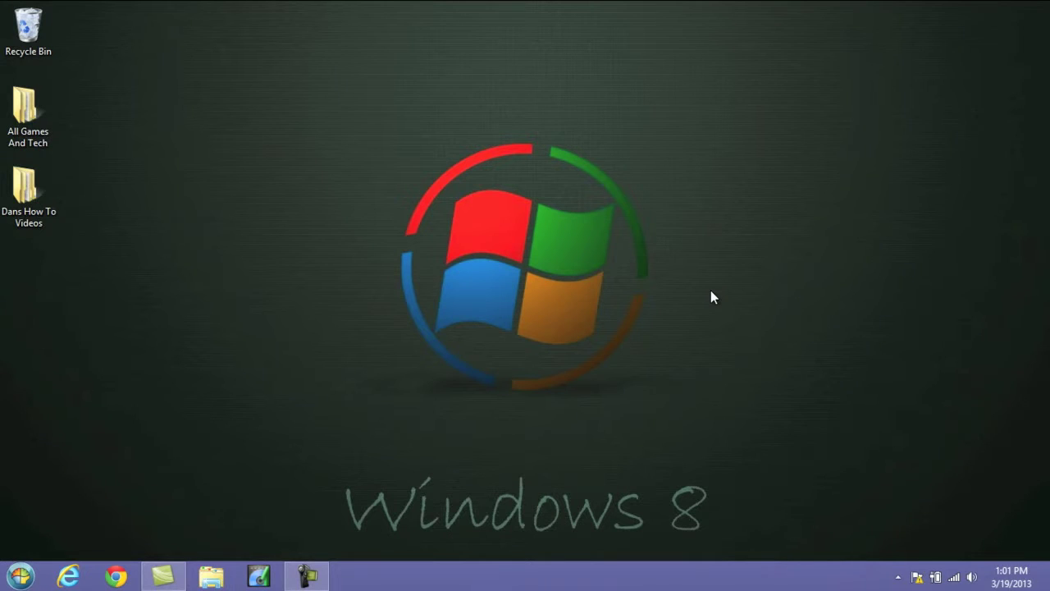
pyautogui.press('super+k')
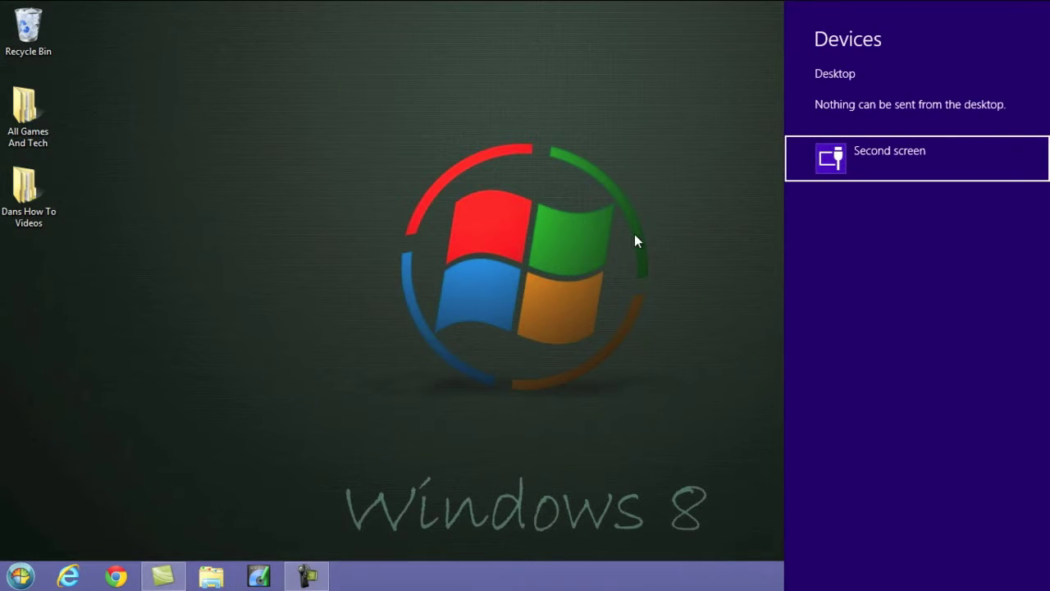
pyautogui.press('Escape')
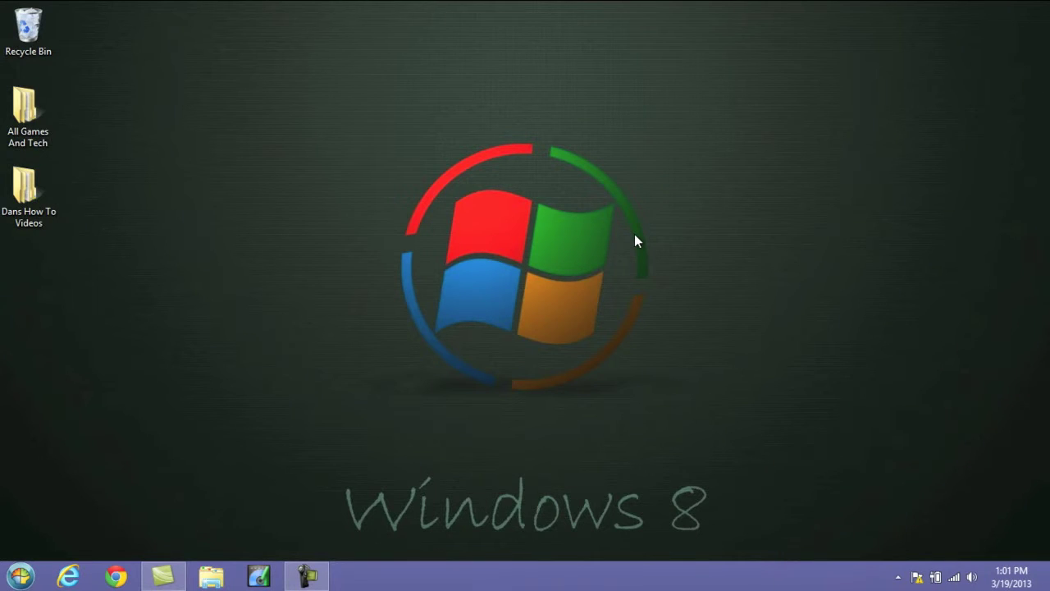
pyautogui.press('super+i')
# Open app search and switch it through Settings, Files, Finance, Bing, Games, Chrome, Mail and Maps
pyautogui.press('super+q')
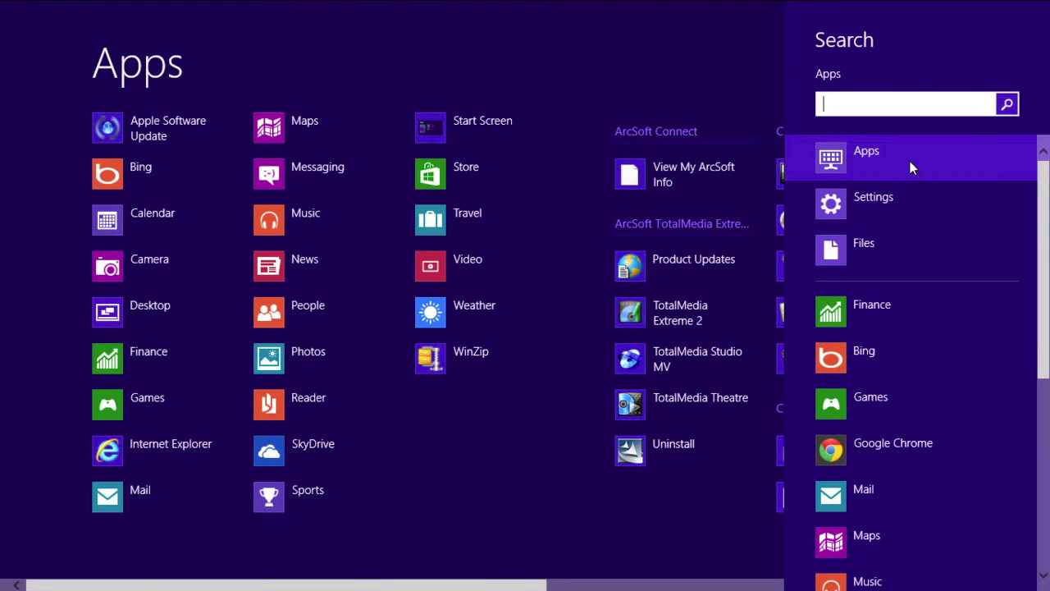
pyautogui.click(901, 197)
pyautogui.click(873, 255)
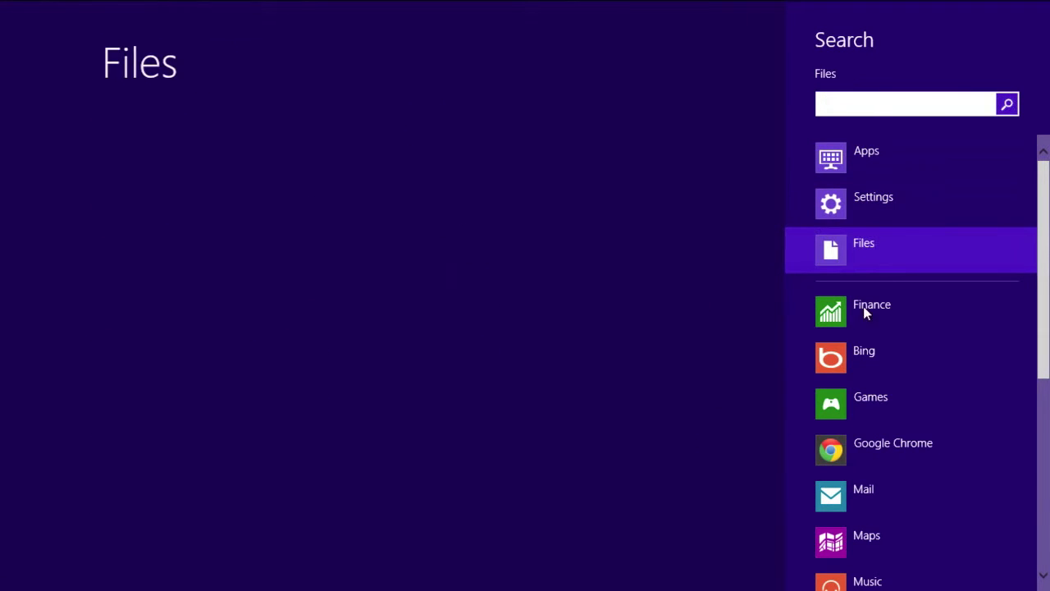
pyautogui.click(863, 311)
pyautogui.click(859, 351)
pyautogui.click(851, 402)
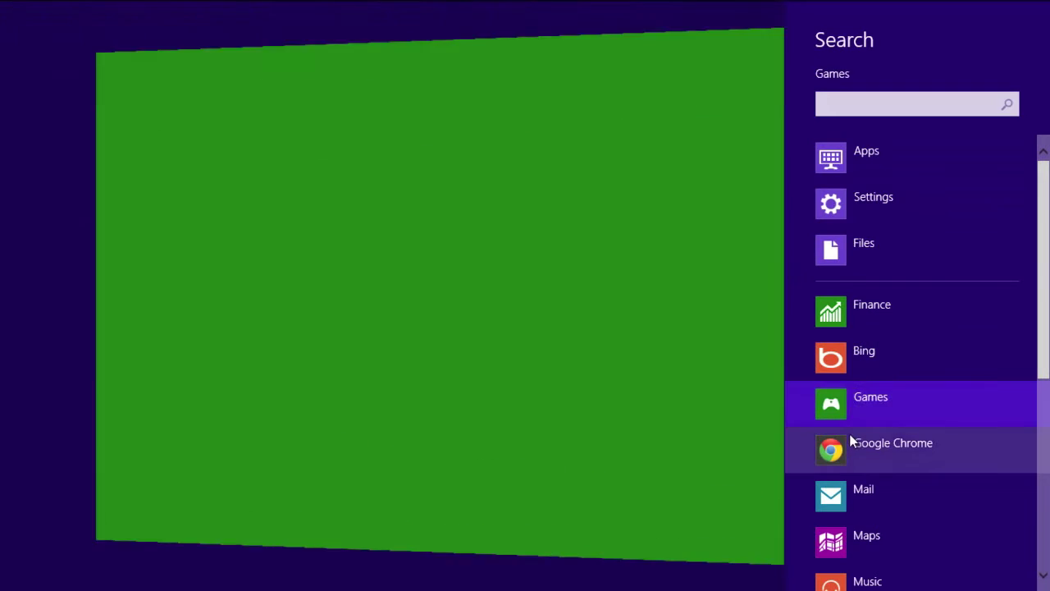
pyautogui.click(850, 439)
pyautogui.click(843, 491)
pyautogui.click(843, 534)
pyautogui.click(737, 355)
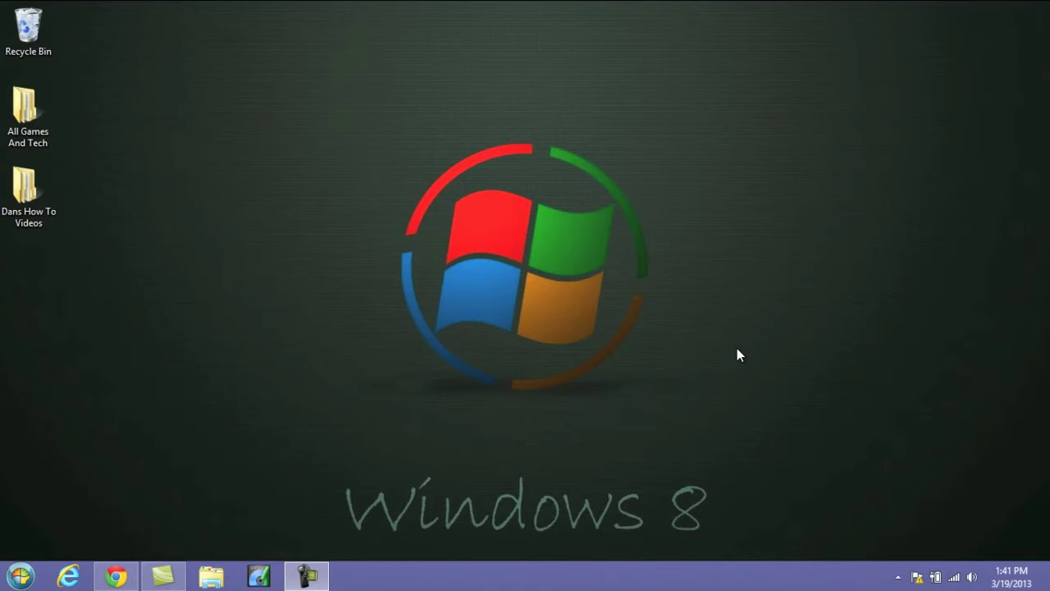
# Alt+Tab to the Store and back, then snap the desktop beside Games, Chrome and Xbox Games
pyautogui.hotkey('alt', 'Tab')
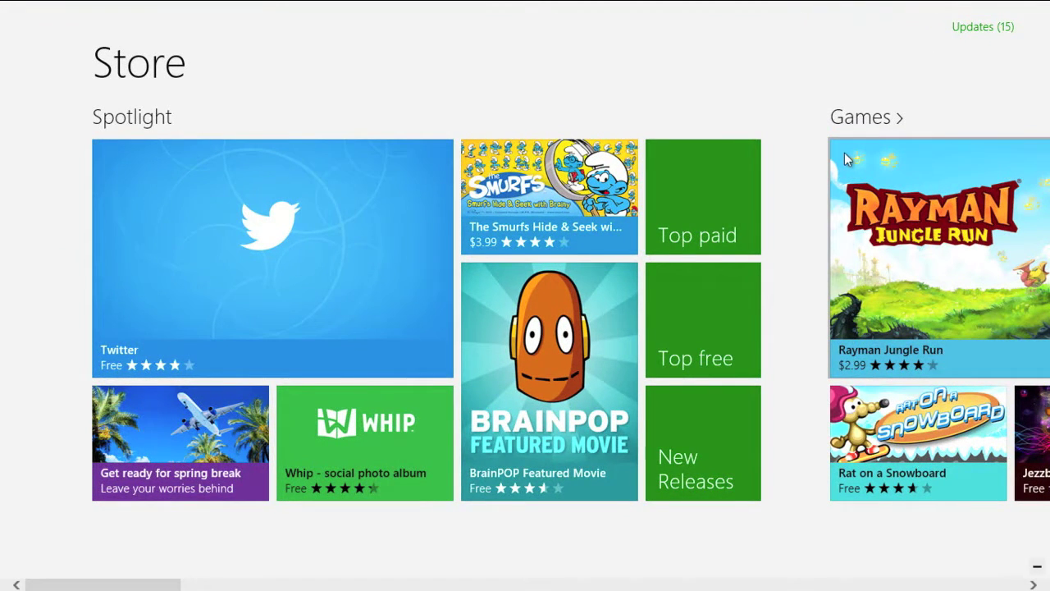
pyautogui.hotkey('alt', 'Tab')
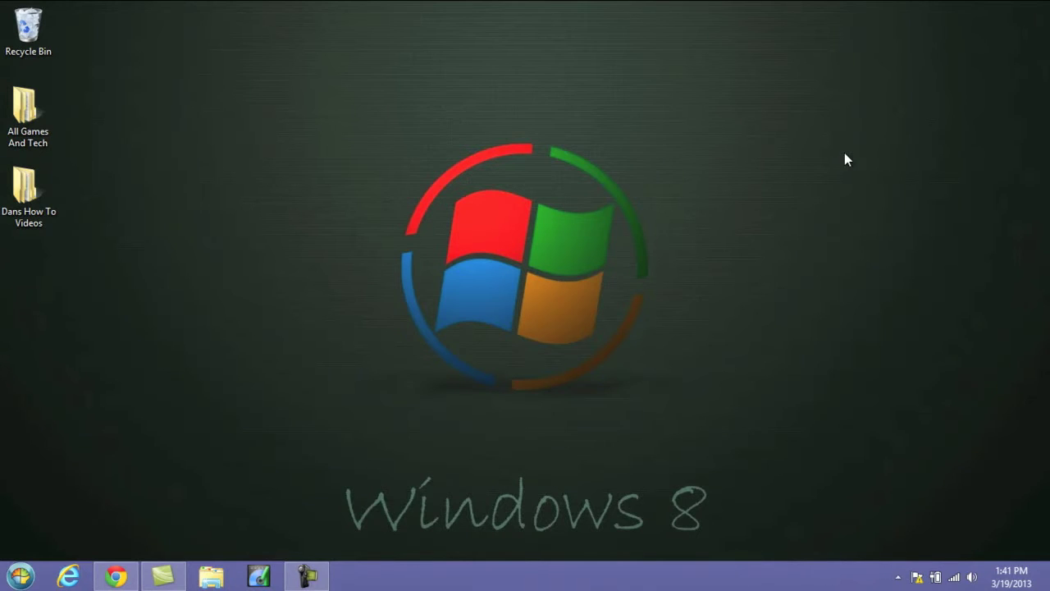
pyautogui.press('super+period')
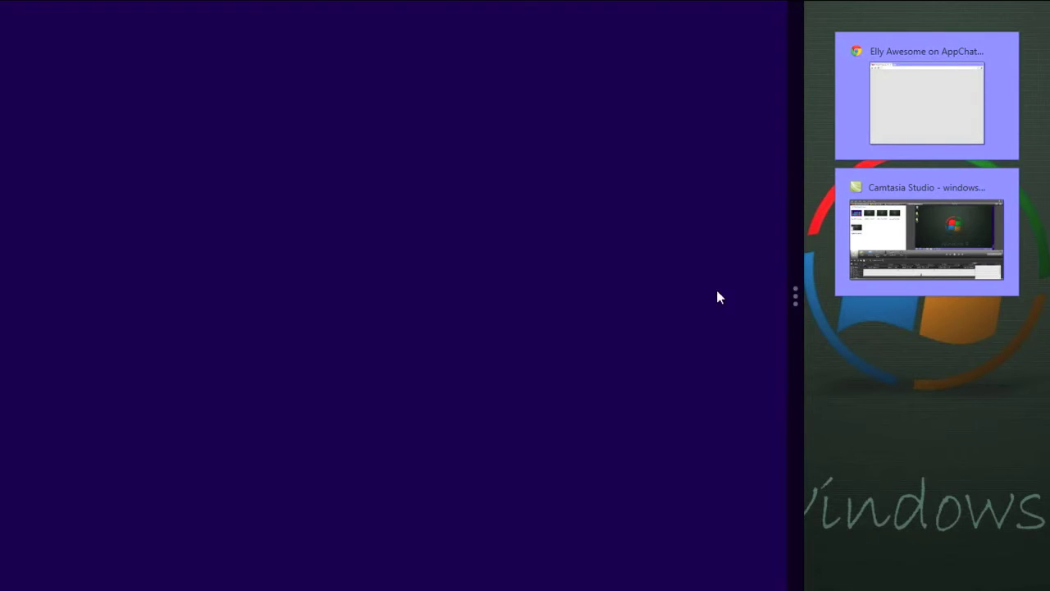
pyautogui.press('super')
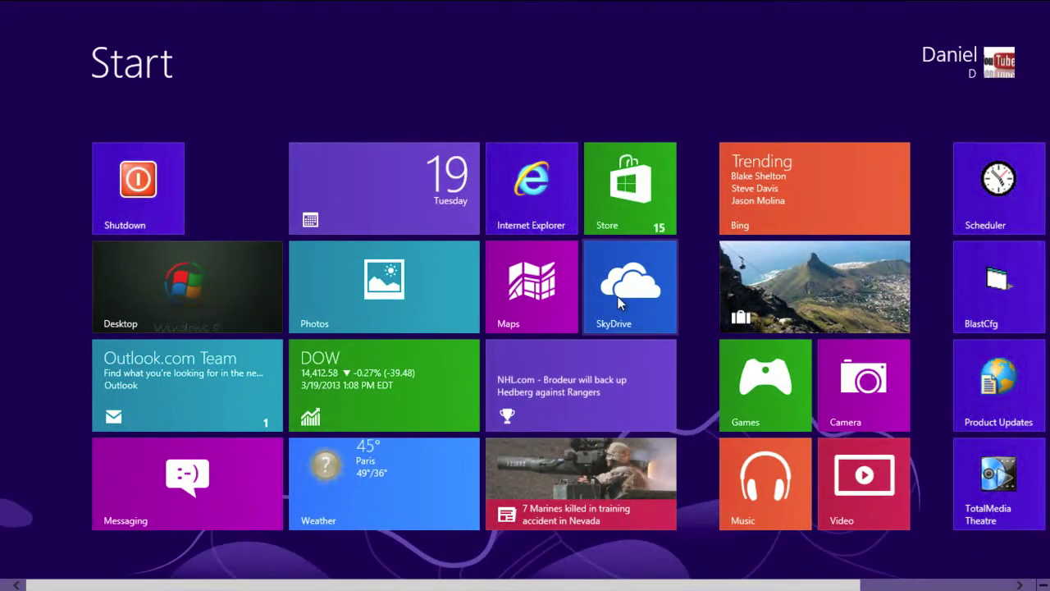
pyautogui.click(744, 388)
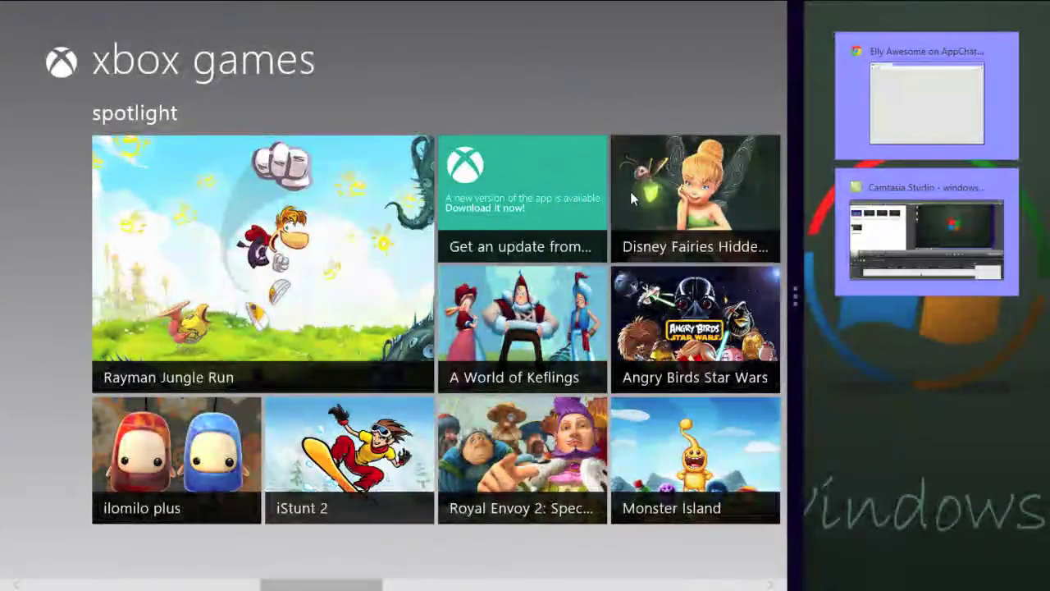
pyautogui.click(924, 107)
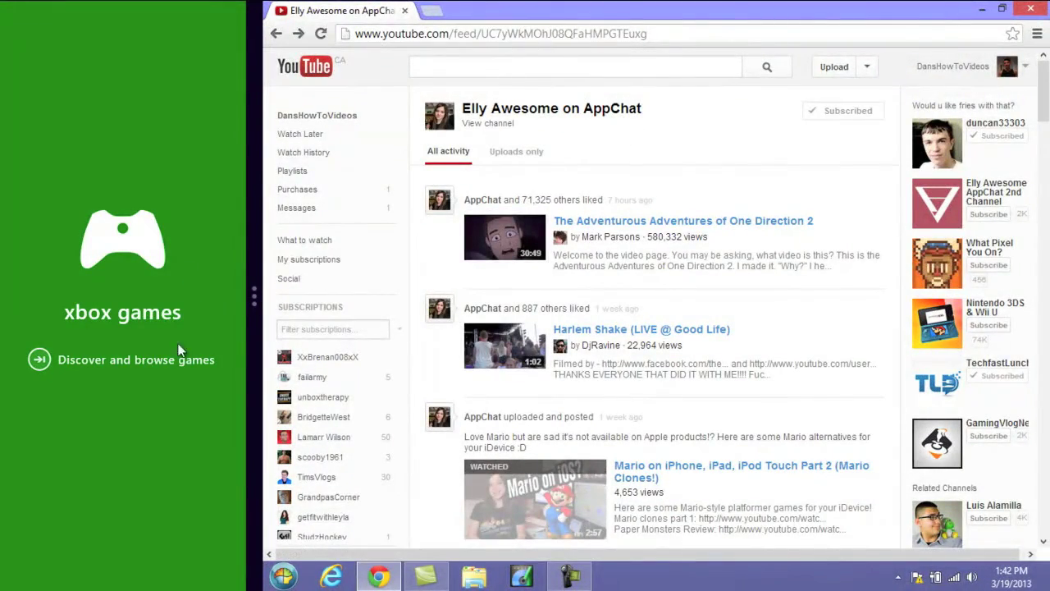
pyautogui.moveTo(256, 303); pyautogui.dragTo(703, 257)
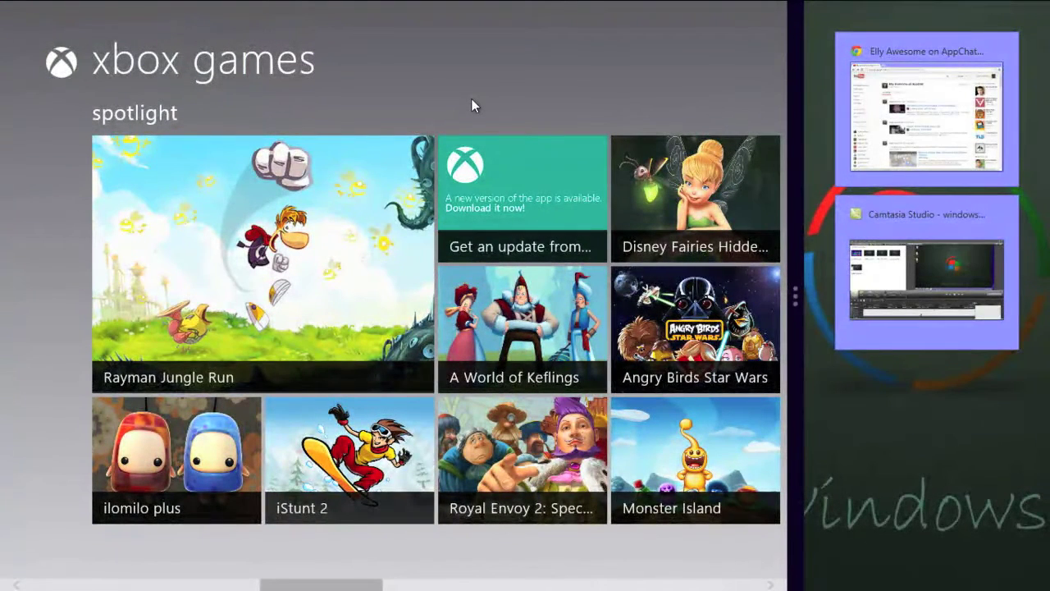
pyautogui.press('super+d')
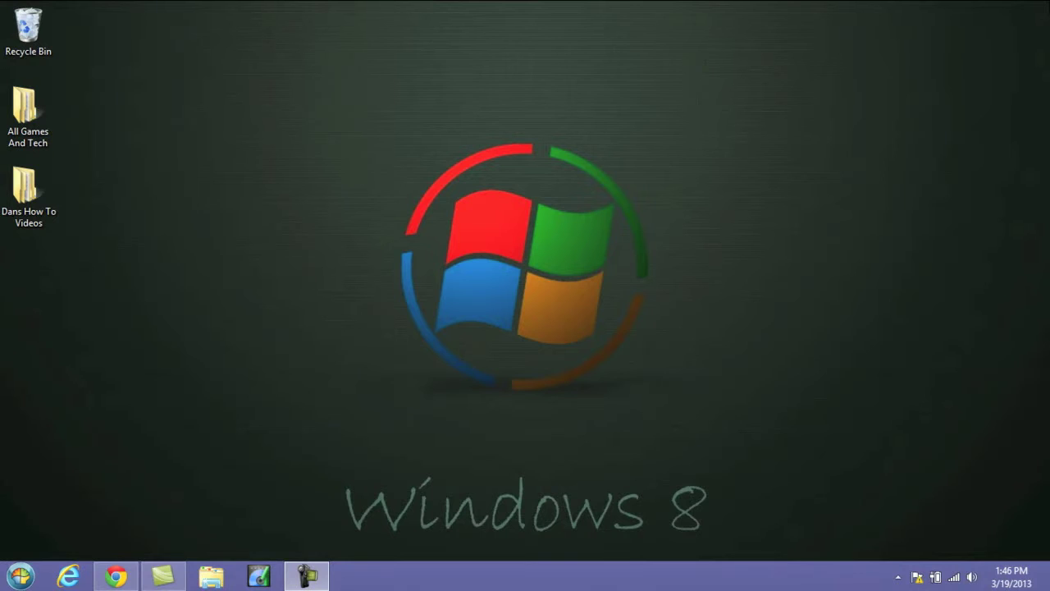
# Toggle between the Start screen and the desktop several times, launching the Games app once
pyautogui.click(1013, 289)
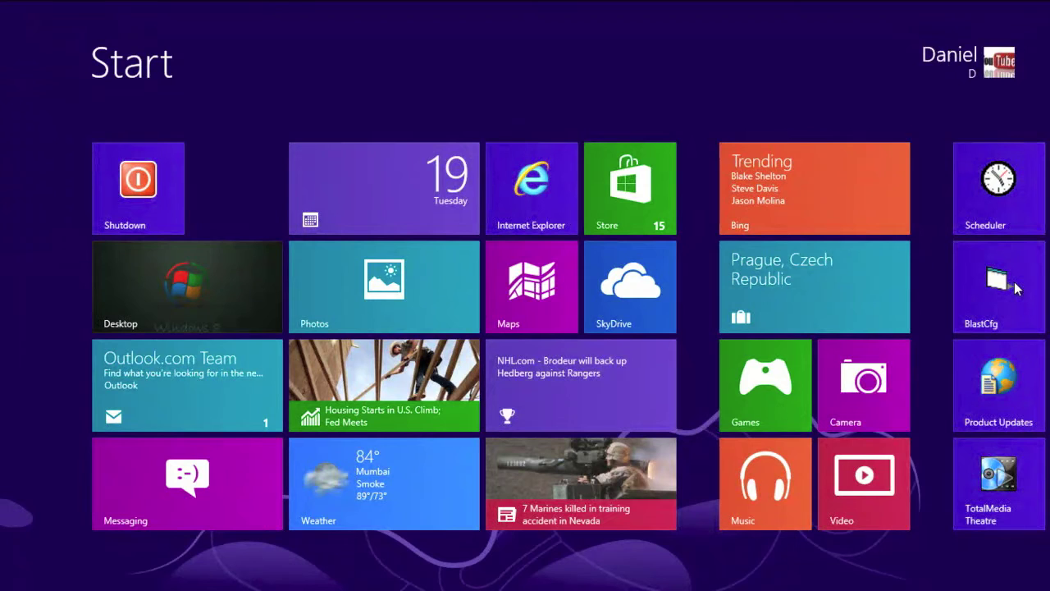
pyautogui.press('super')
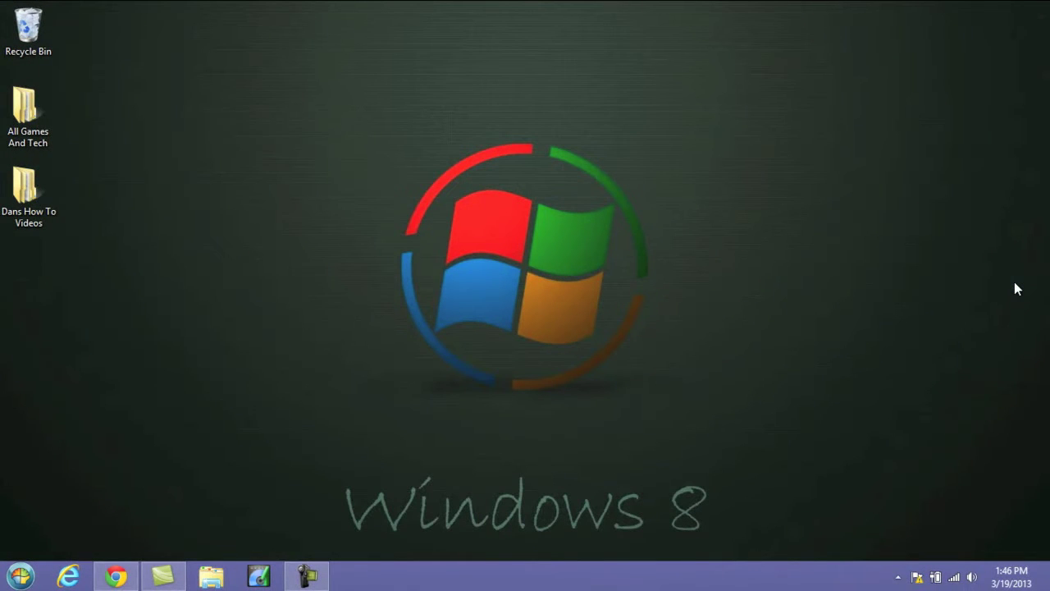
pyautogui.press('super')
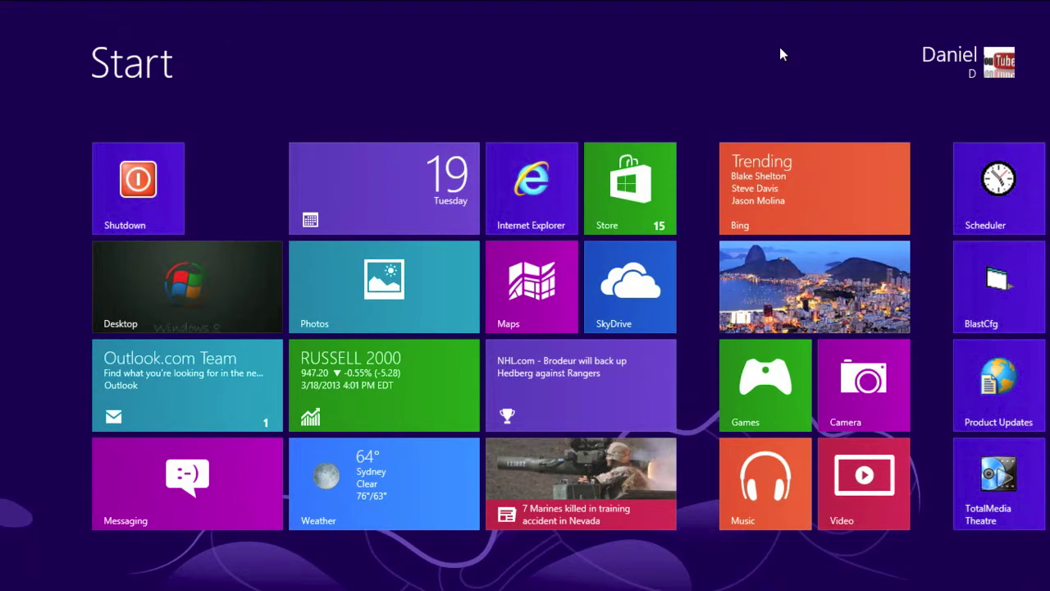
pyautogui.click(784, 417)
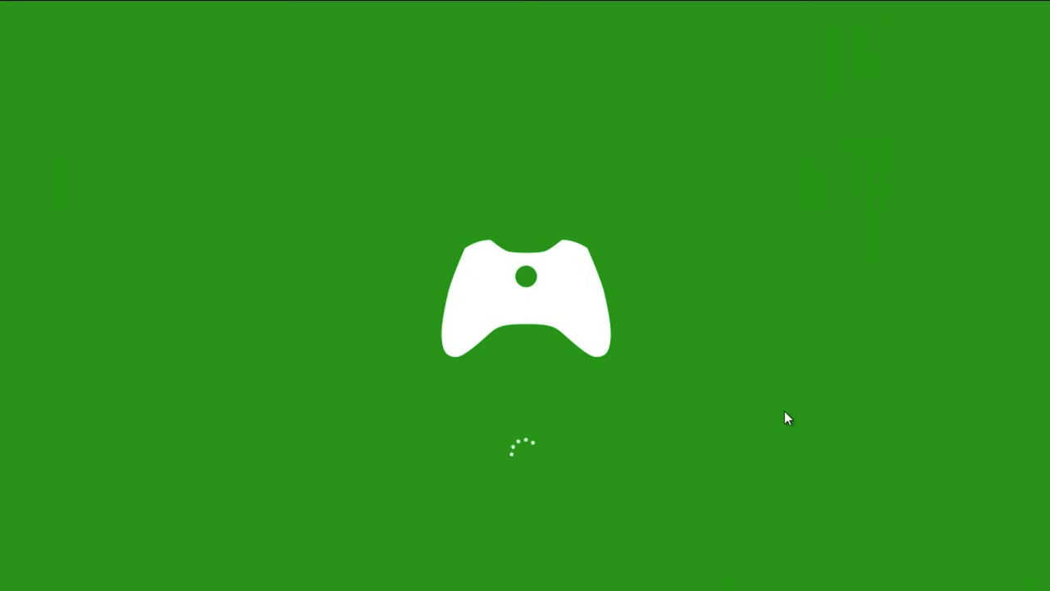
pyautogui.press('super')
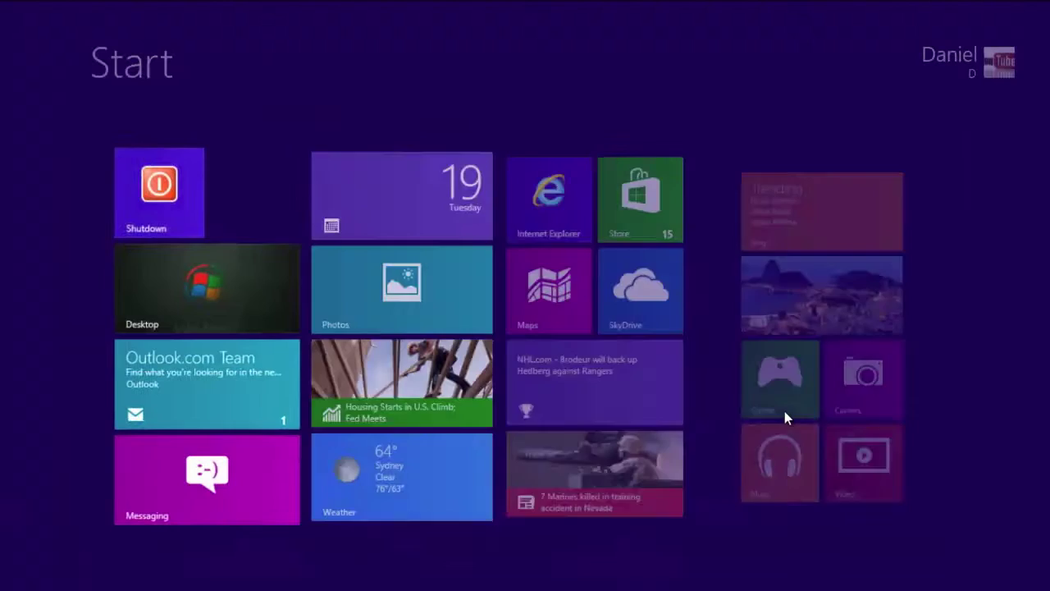
pyautogui.click(207, 311)
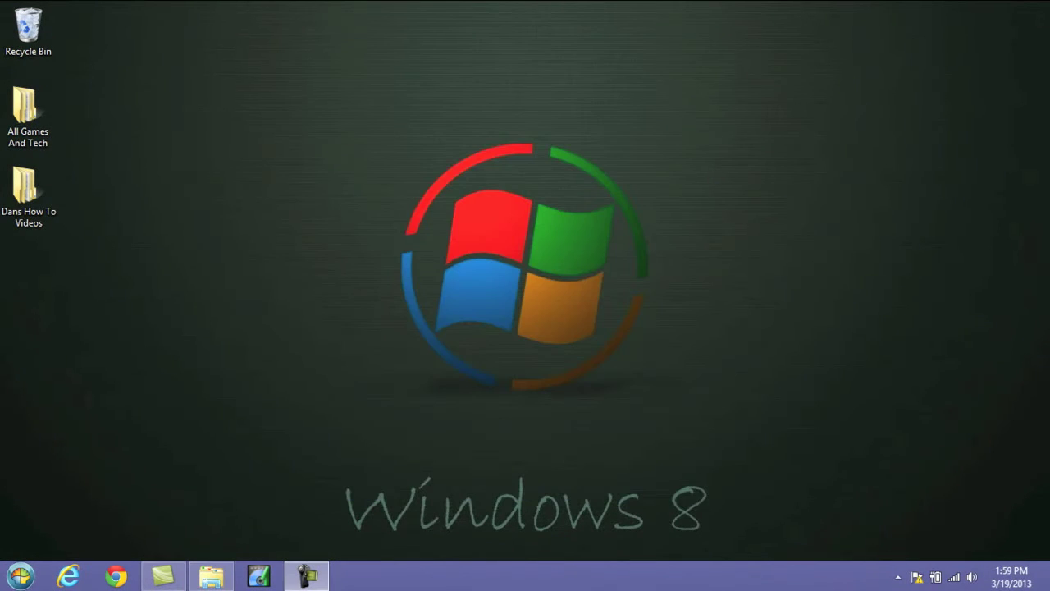
pyautogui.moveTo(994, 188)
pyautogui.click(1011, 287)
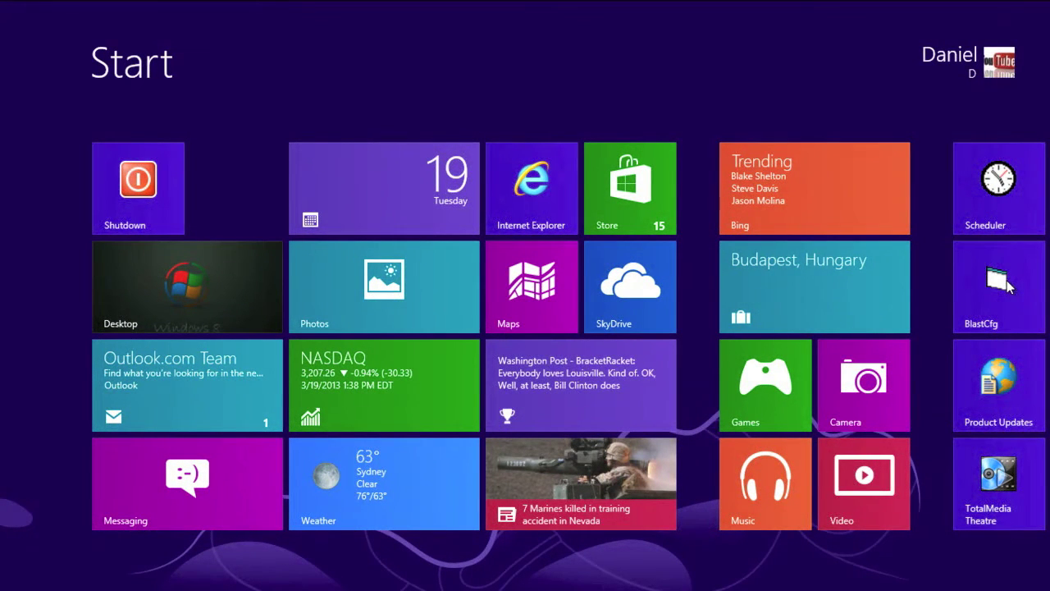
pyautogui.click(270, 291)
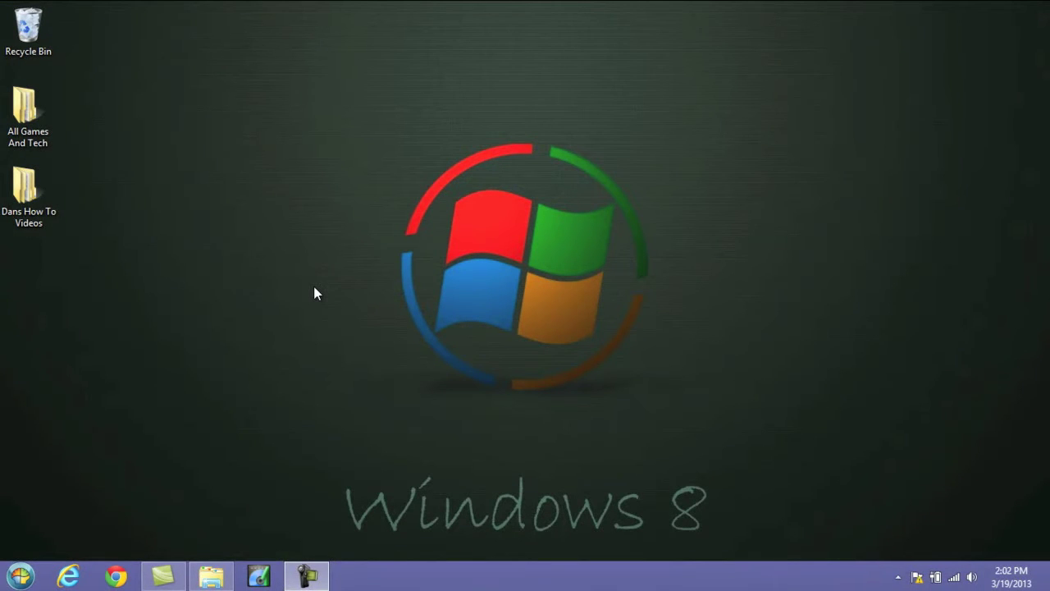
# Cycle through the taskbar programs with Win+T and open the Computer window
pyautogui.press('super+t')
pyautogui.press('super+t')
pyautogui.press('super+t')
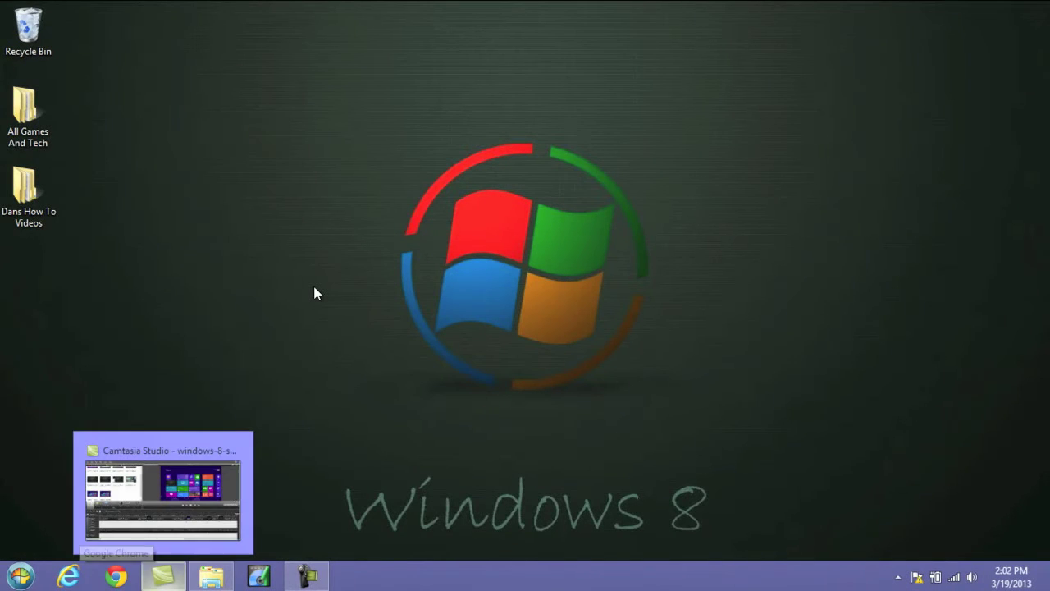
pyautogui.press('super+t')
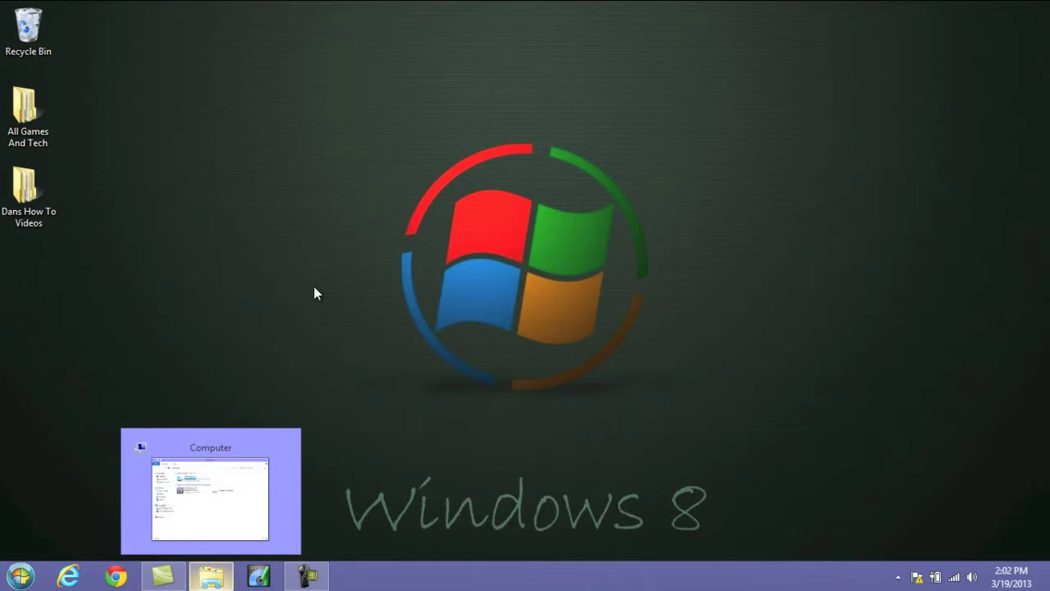
pyautogui.press('Return')
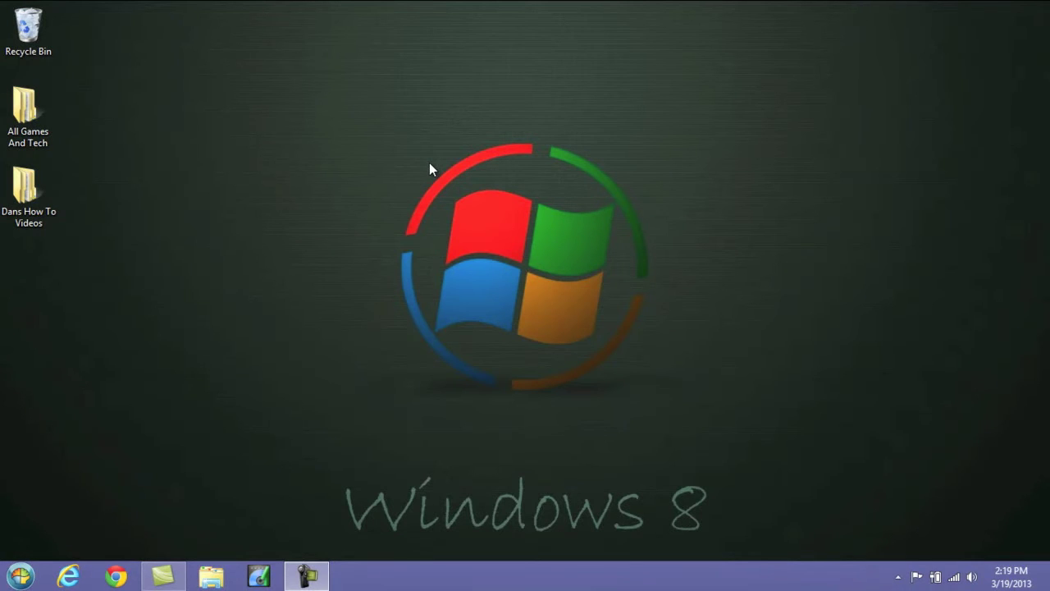
# Open Chrome from the Win+X menu, hide and restore it with Win+D, then open Run
pyautogui.press('super+x')
pyautogui.click(115, 577)
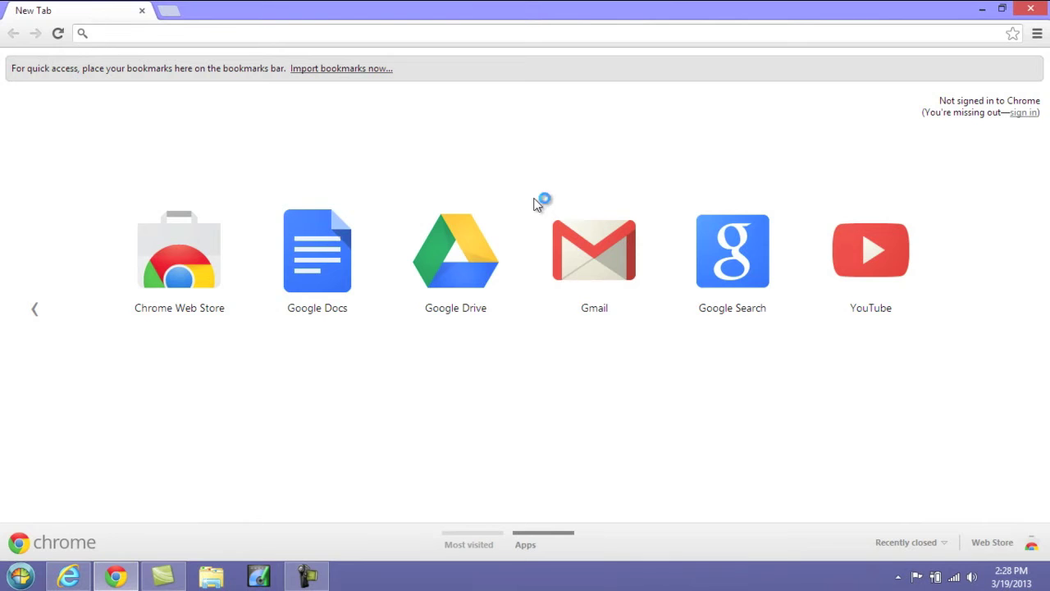
pyautogui.press('super+d')
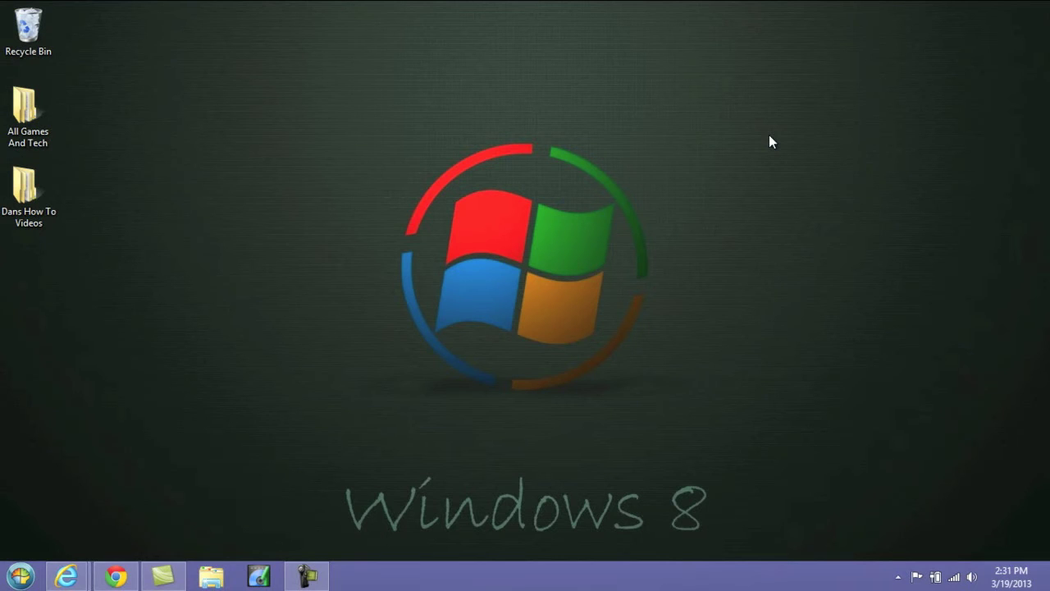
pyautogui.press('super+d')
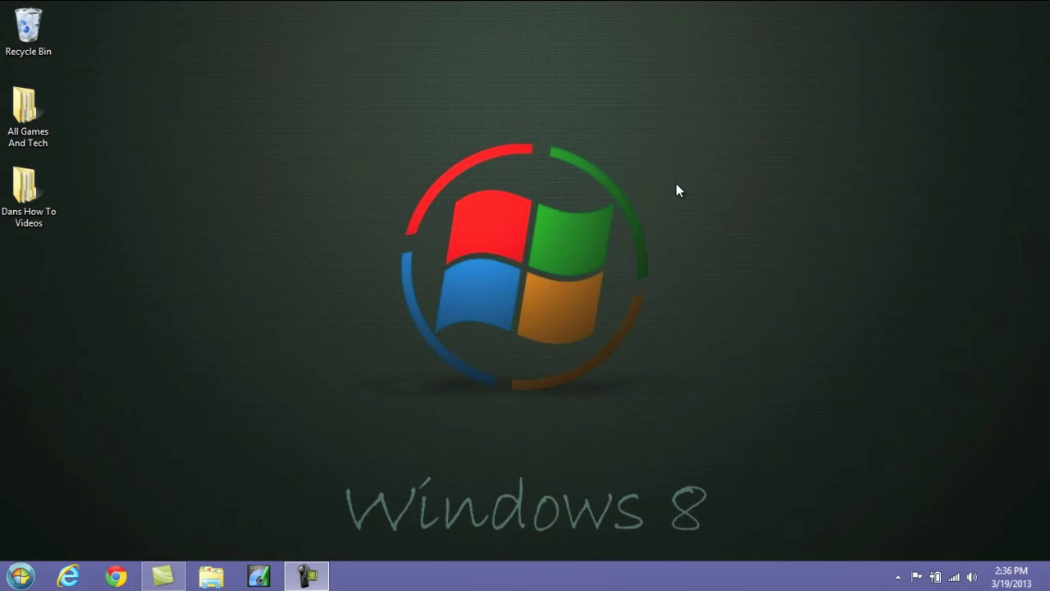
pyautogui.press('super+r')
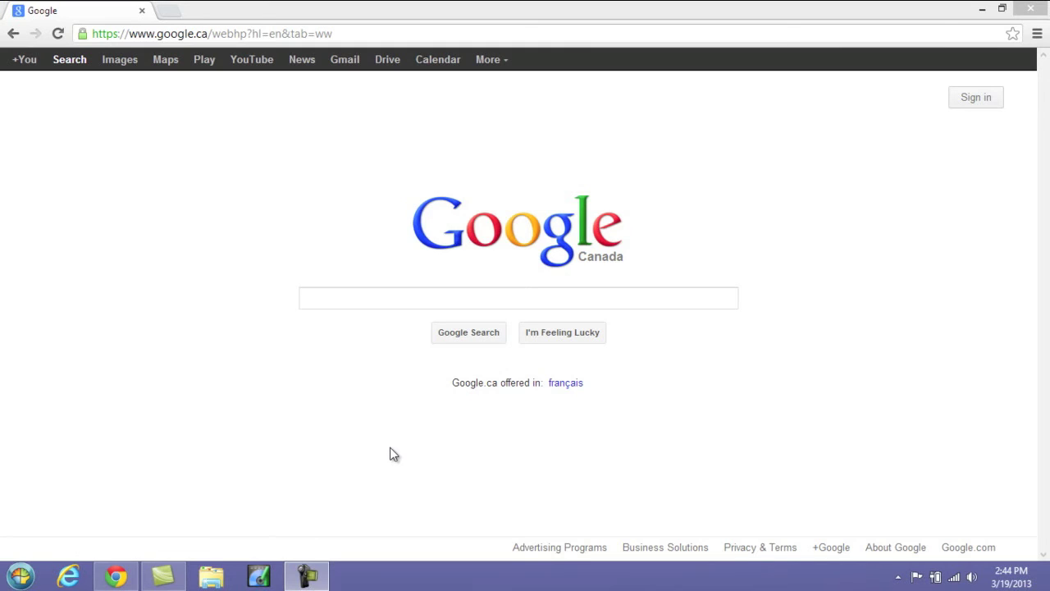
# Restore the Chrome window, snap it left, then right, then maximize it to full screen
pyautogui.click(566, 17)
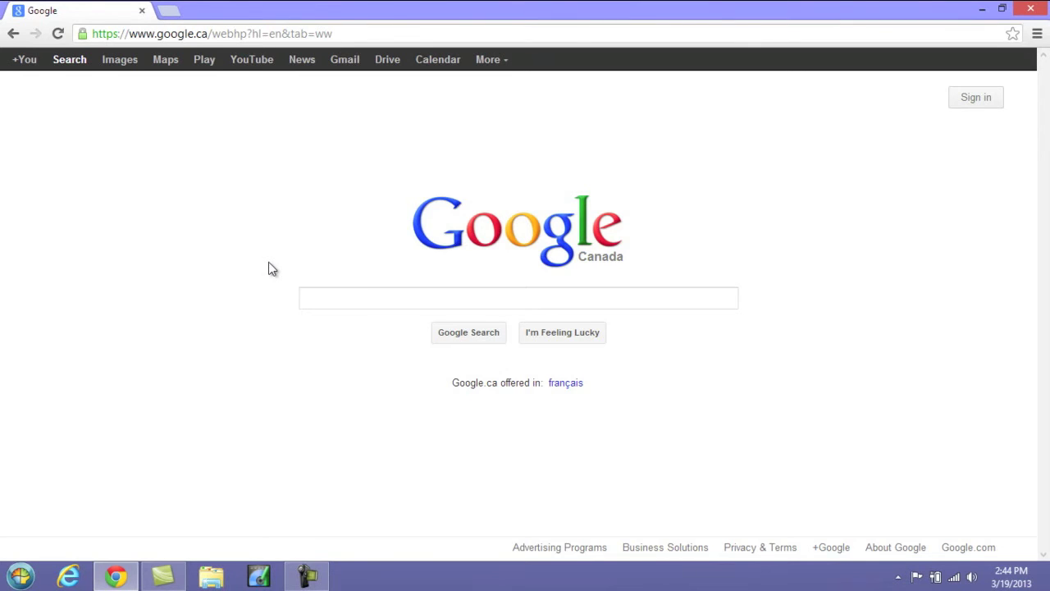
pyautogui.press('super+Down')
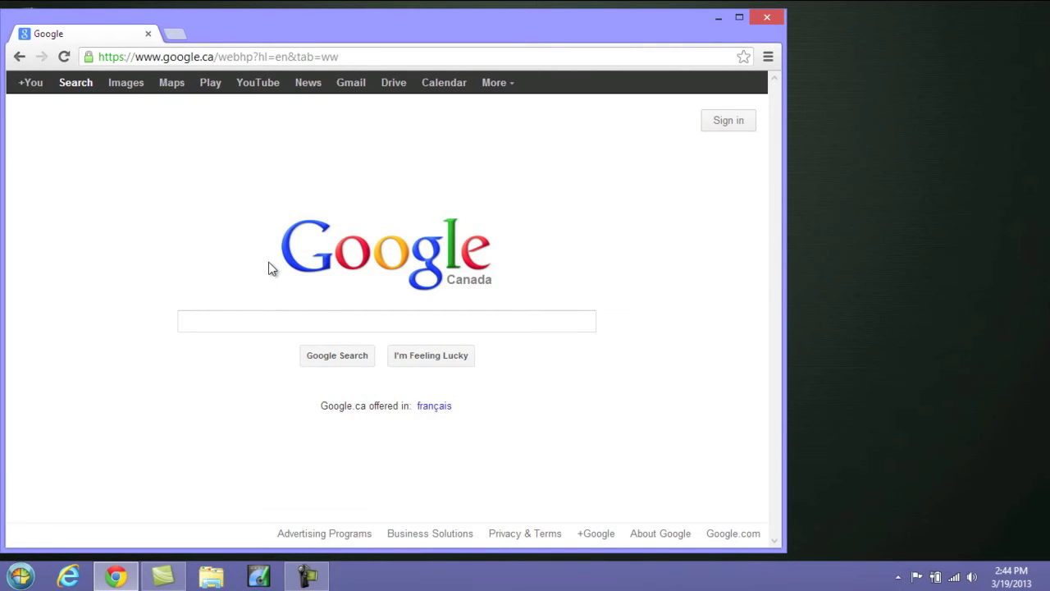
pyautogui.press('super+Left')
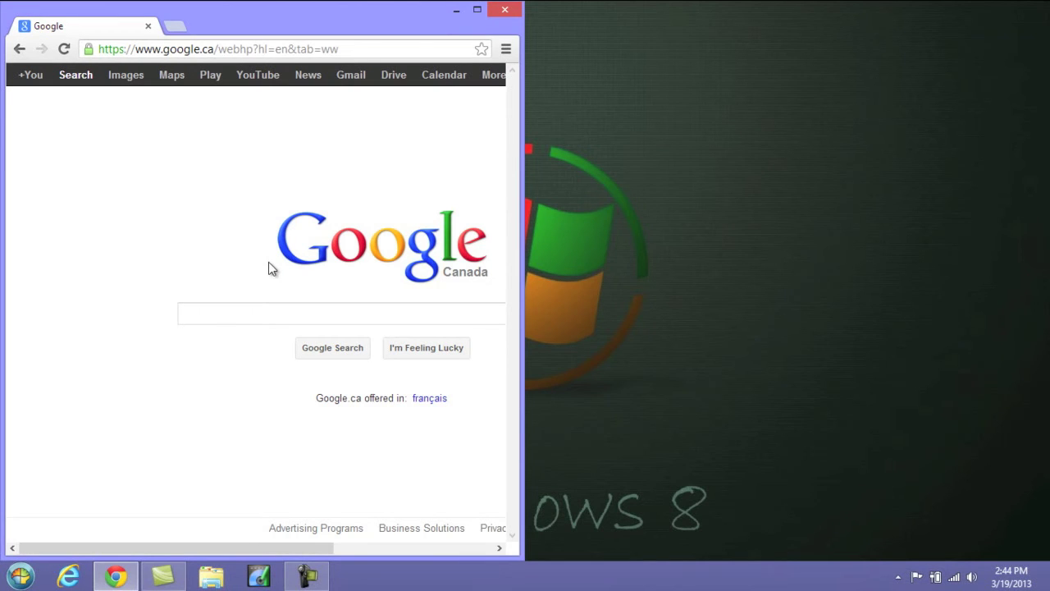
pyautogui.press('super+Right')
pyautogui.press('super+Right')
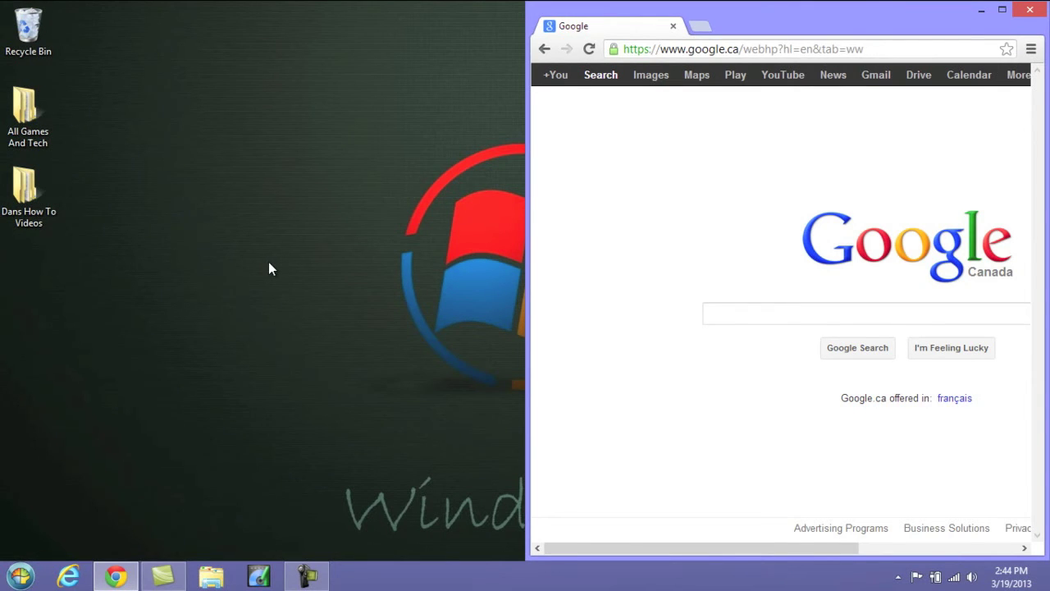
pyautogui.press('super+Up')
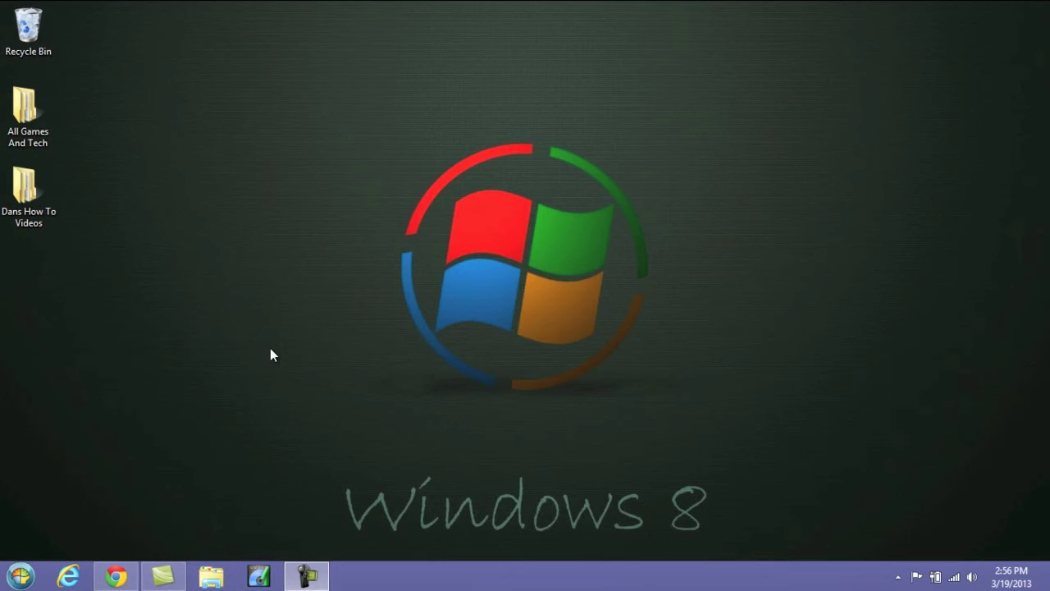
pyautogui.hotkey('ctrl', 'shift', 'Escape')
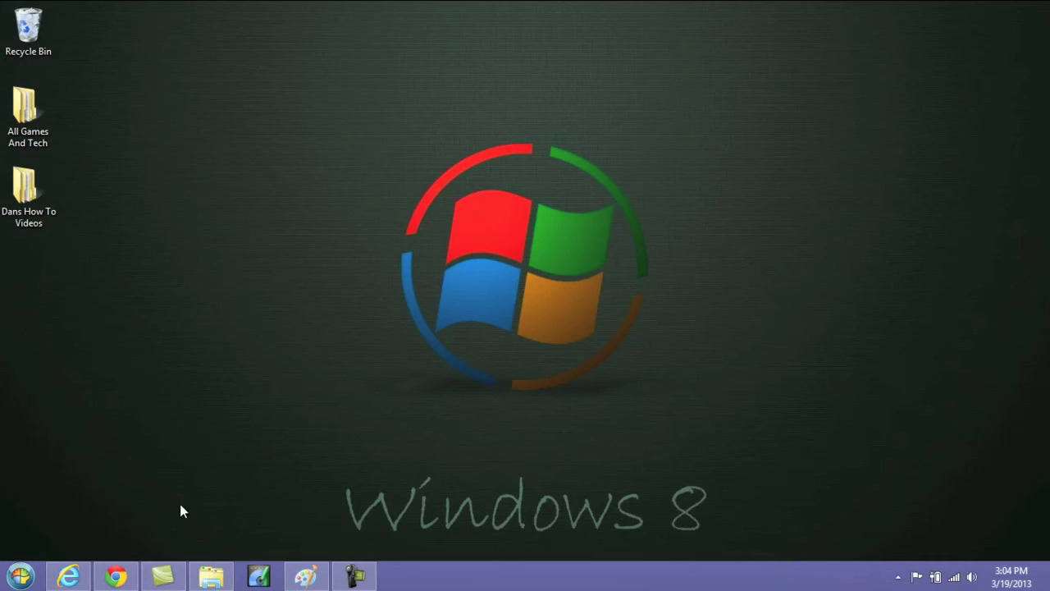
# Open My Pictures from the Start menu, minimize it, and open Internet Explorer on MSN
pyautogui.click(20, 576)
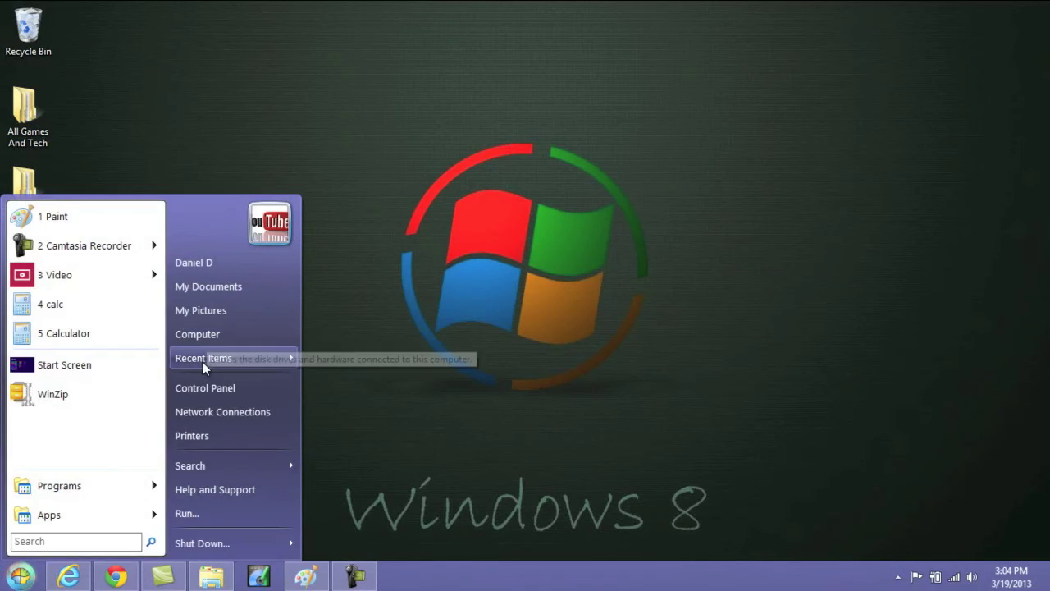
pyautogui.click(199, 310)
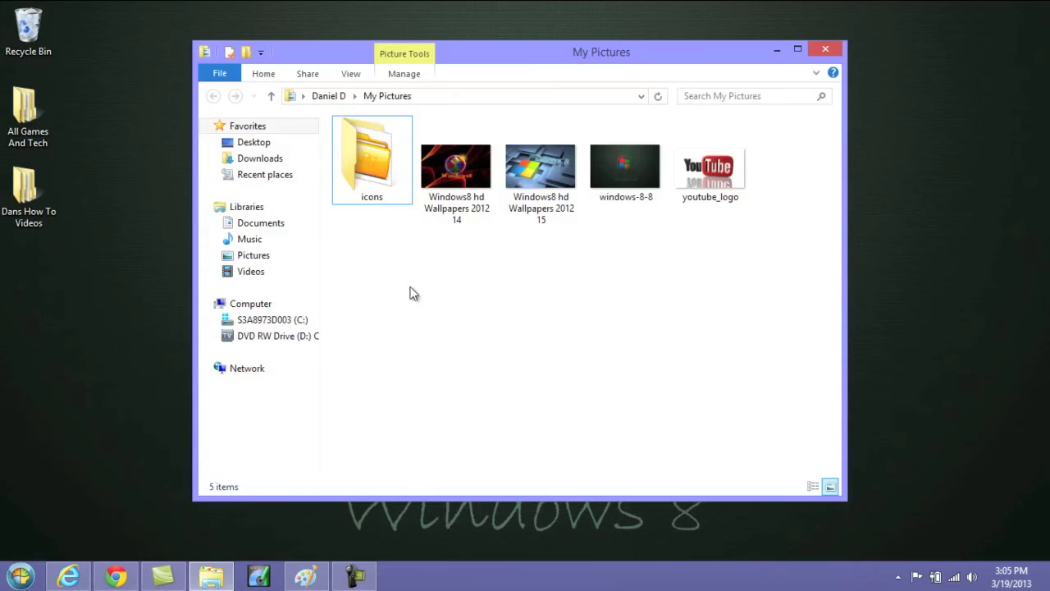
pyautogui.click(776, 51)
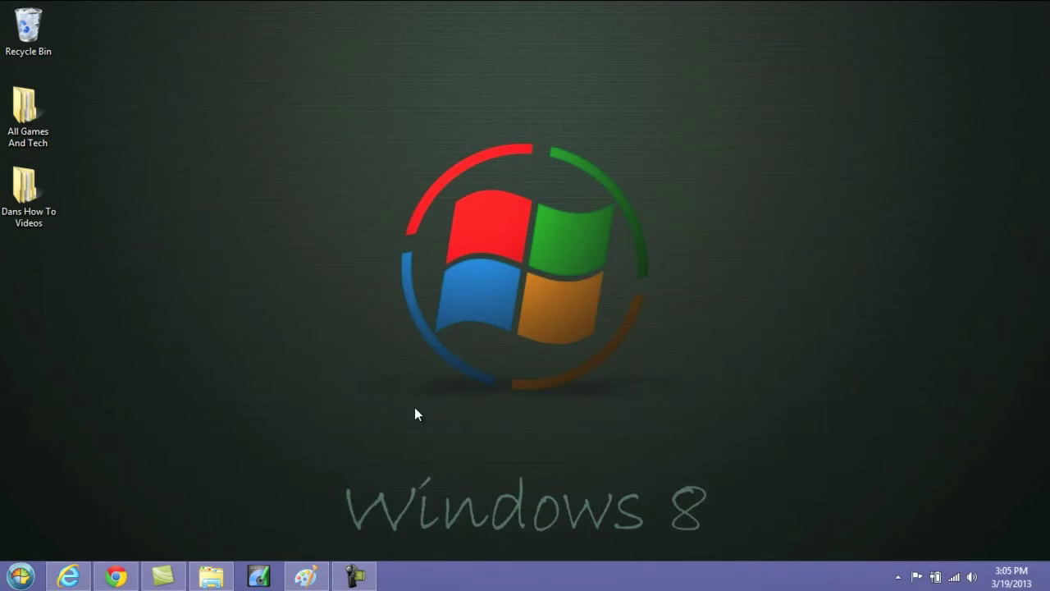
pyautogui.click(69, 576)
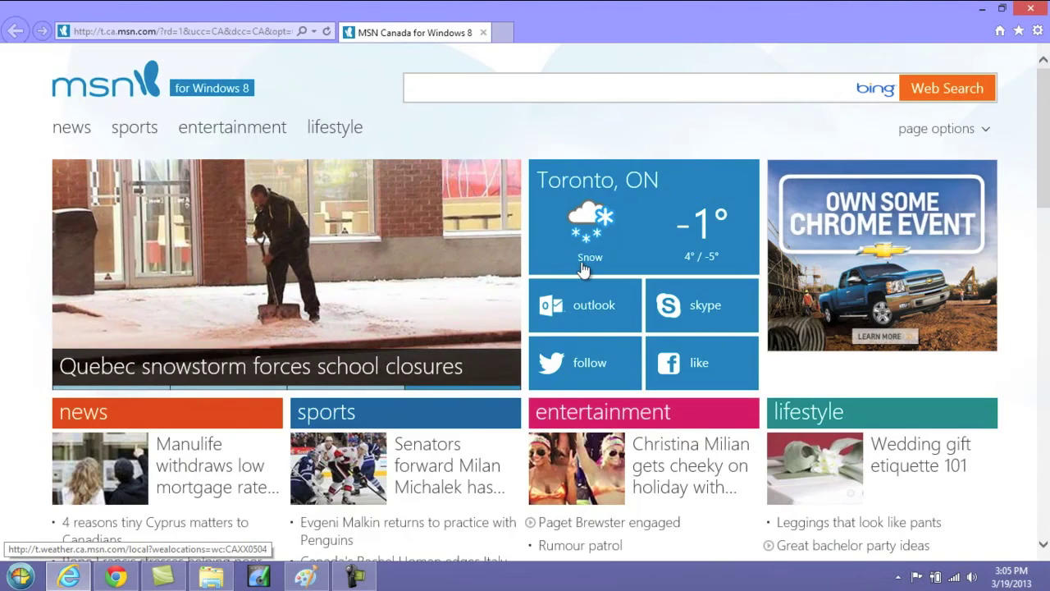
pyautogui.click(304, 576)
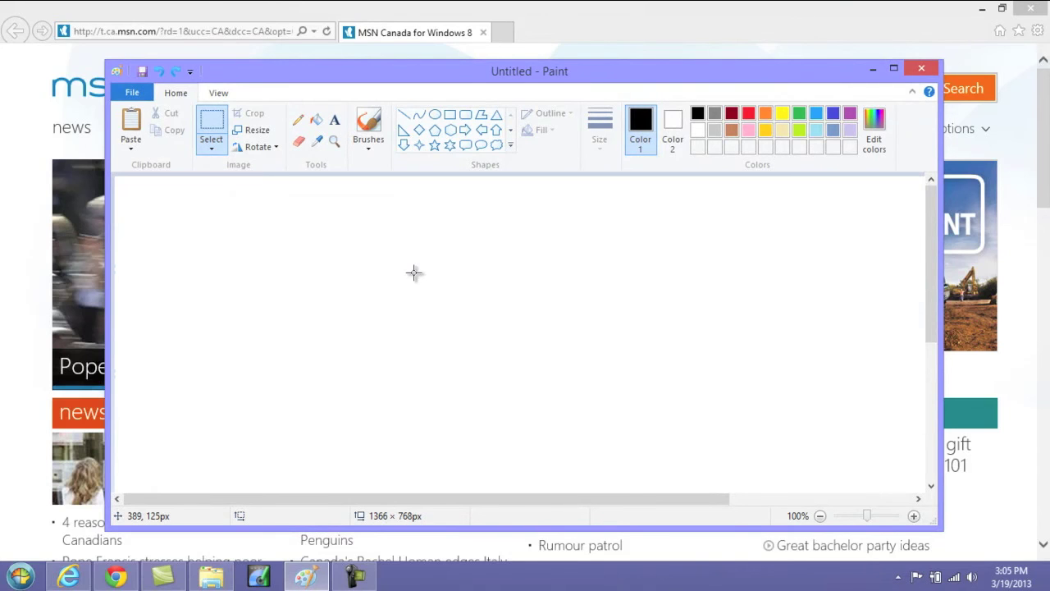
# Paste the Print Screen capture of the MSN page into Paint, then close Paint
pyautogui.hotkey('ctrl', 'v')
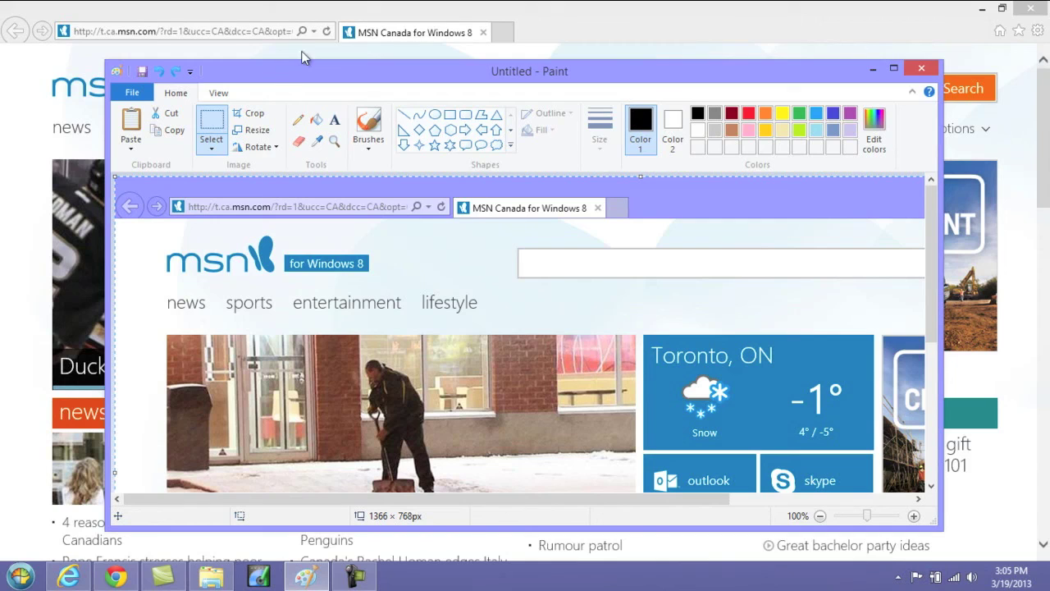
pyautogui.click(920, 70)
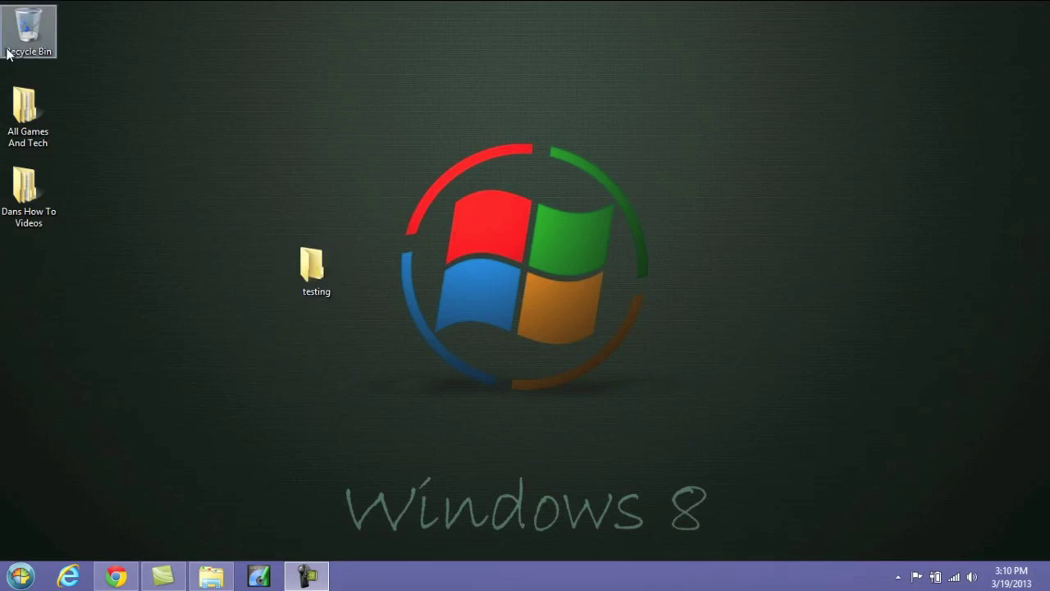
# Permanently delete the testing folder with Shift+Delete, confirm, then open the Recycle Bin
pyautogui.click(312, 267)
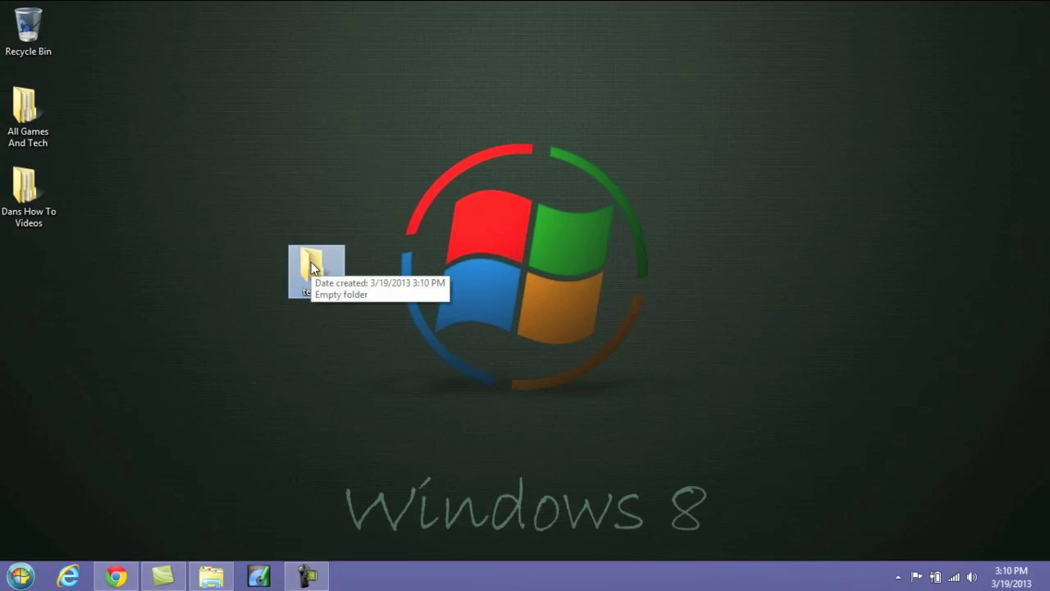
pyautogui.hotkey('shift', 'Delete')
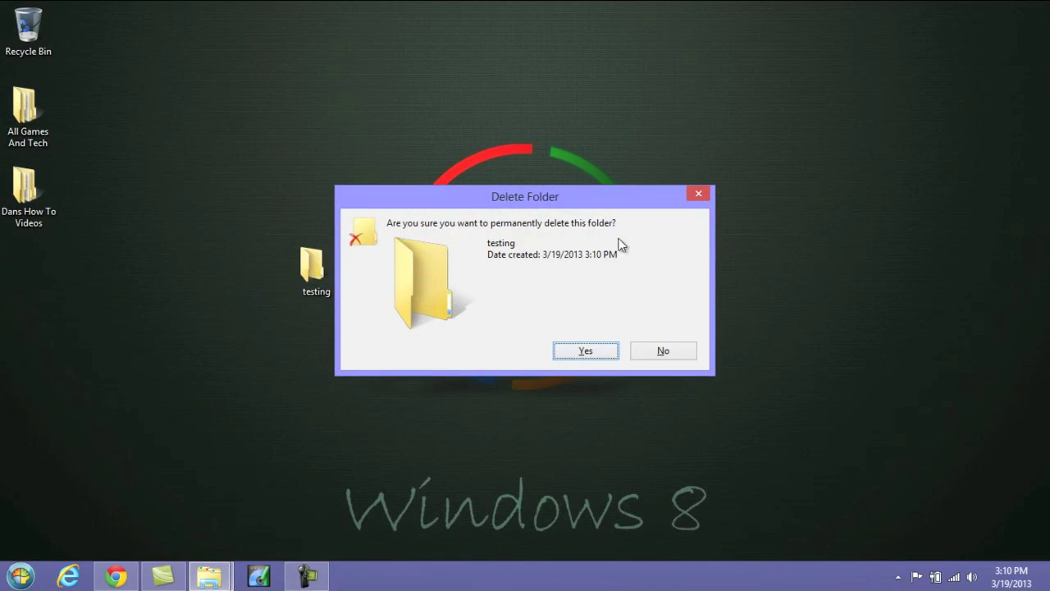
pyautogui.click(584, 350)
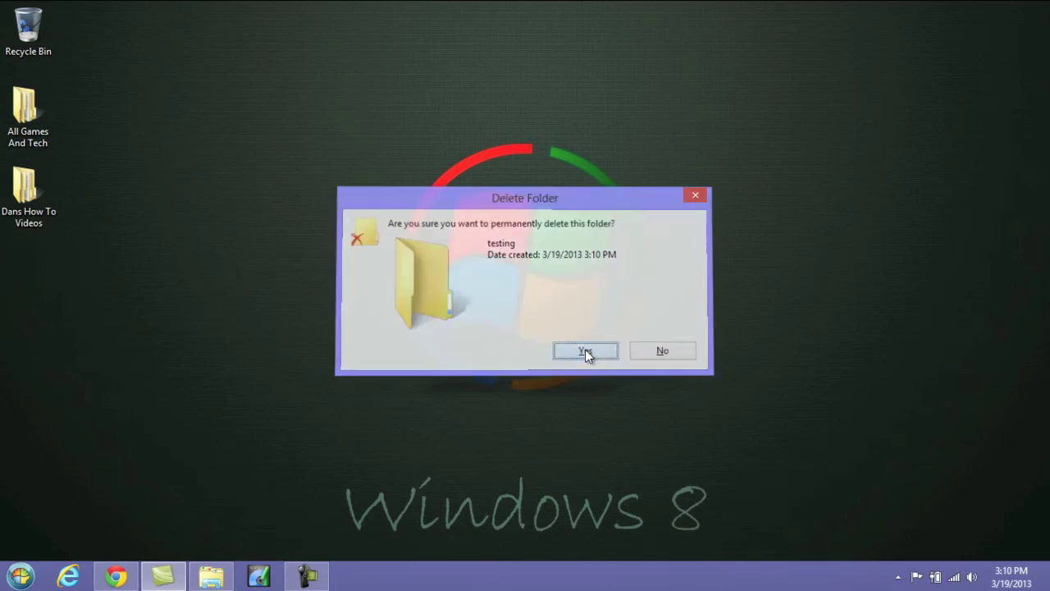
pyautogui.doubleClick(31, 41)
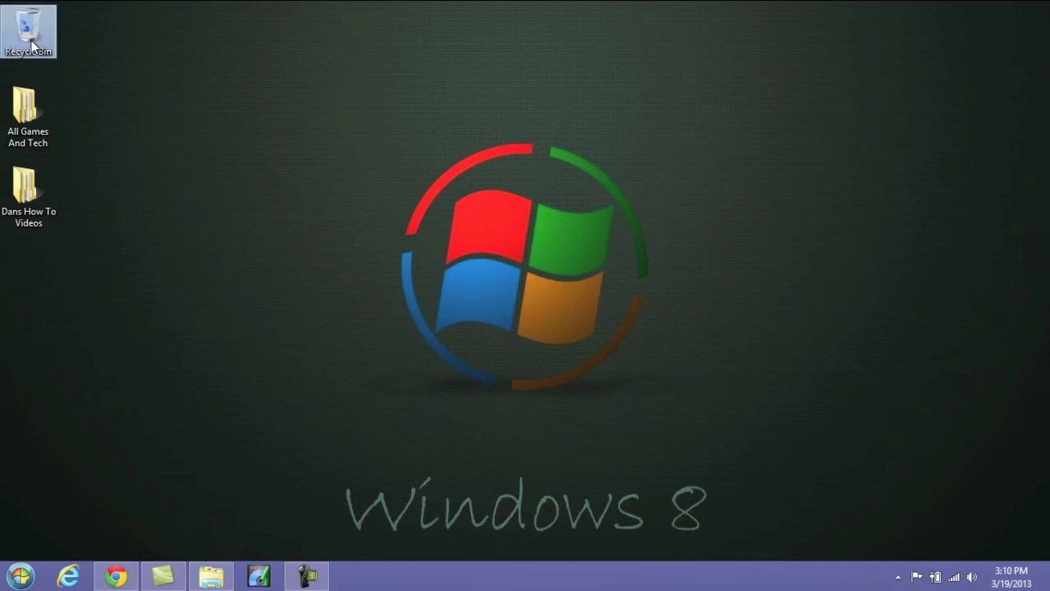